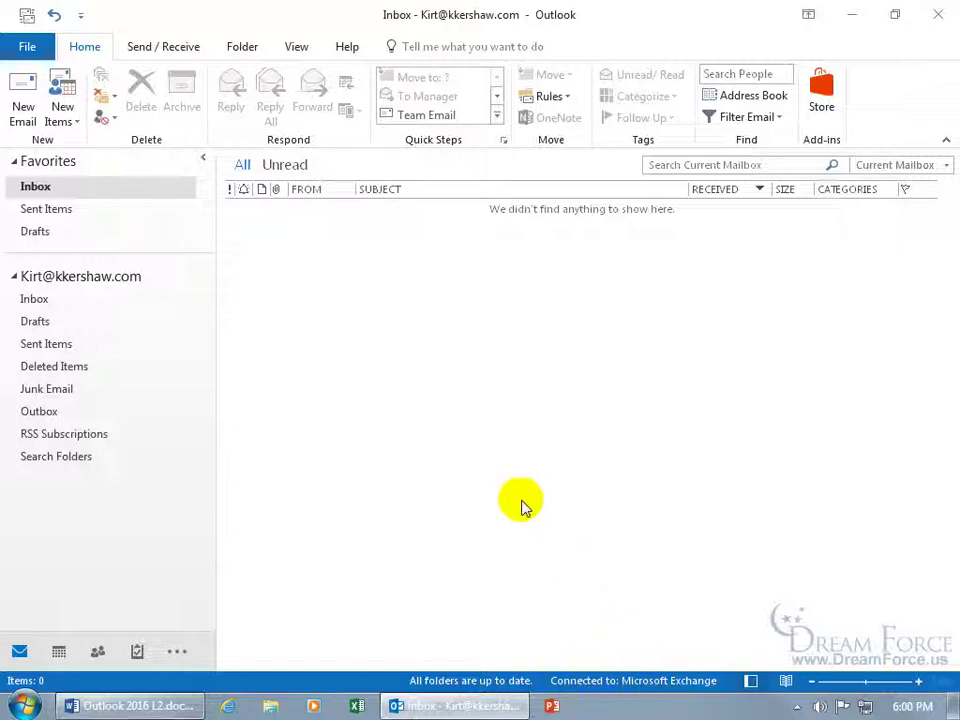
# Step: From the File Info page, open the Automatic Replies dialog for the Exchange account
pyautogui.click(27, 45)
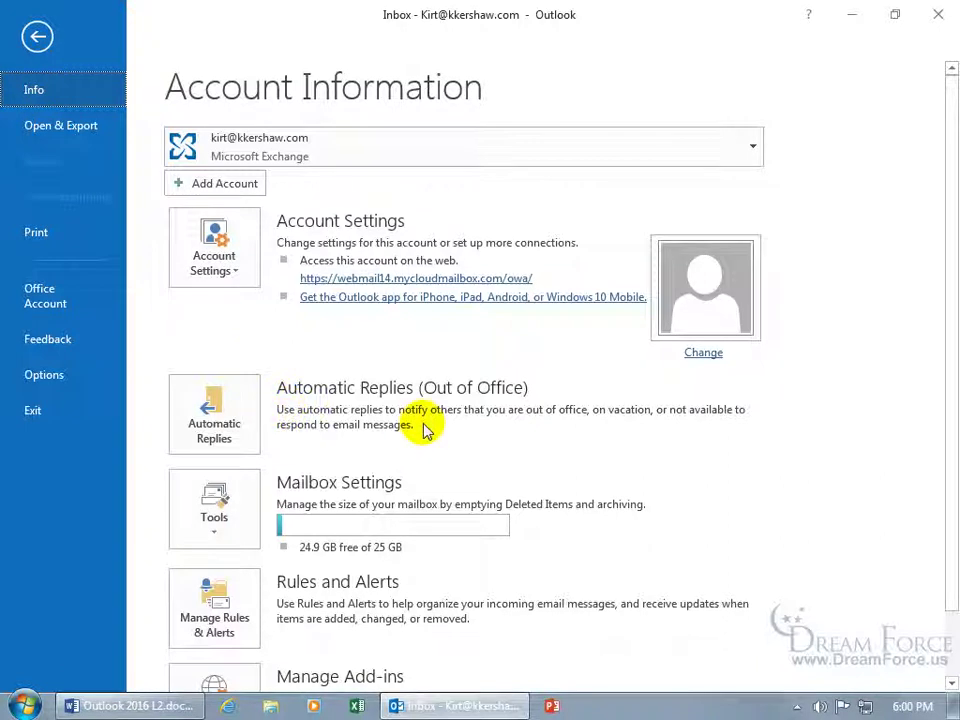
pyautogui.click(229, 410)
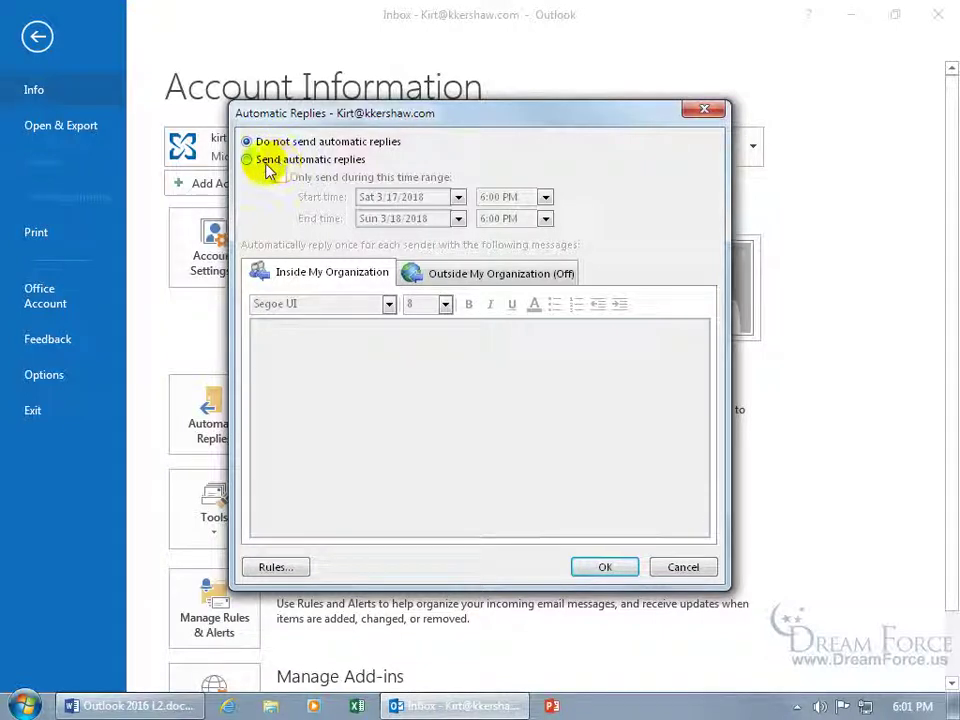
# Step: Turn on automatic replies limited to a time range starting Mon 4/2/2018 at 8:00 AM
pyautogui.click(250, 161)
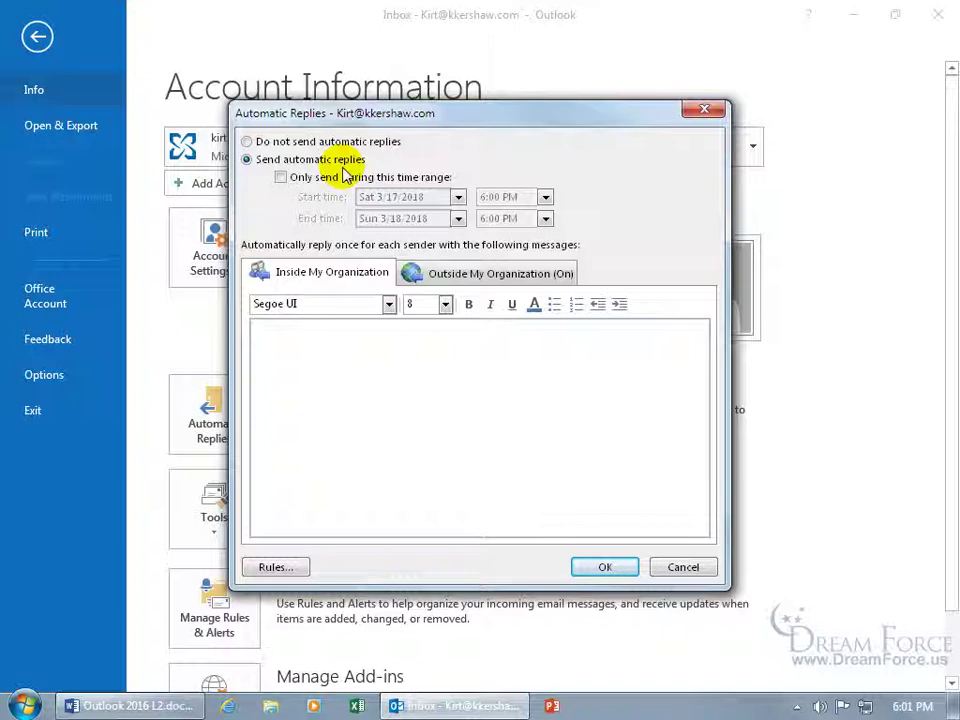
pyautogui.click(280, 177)
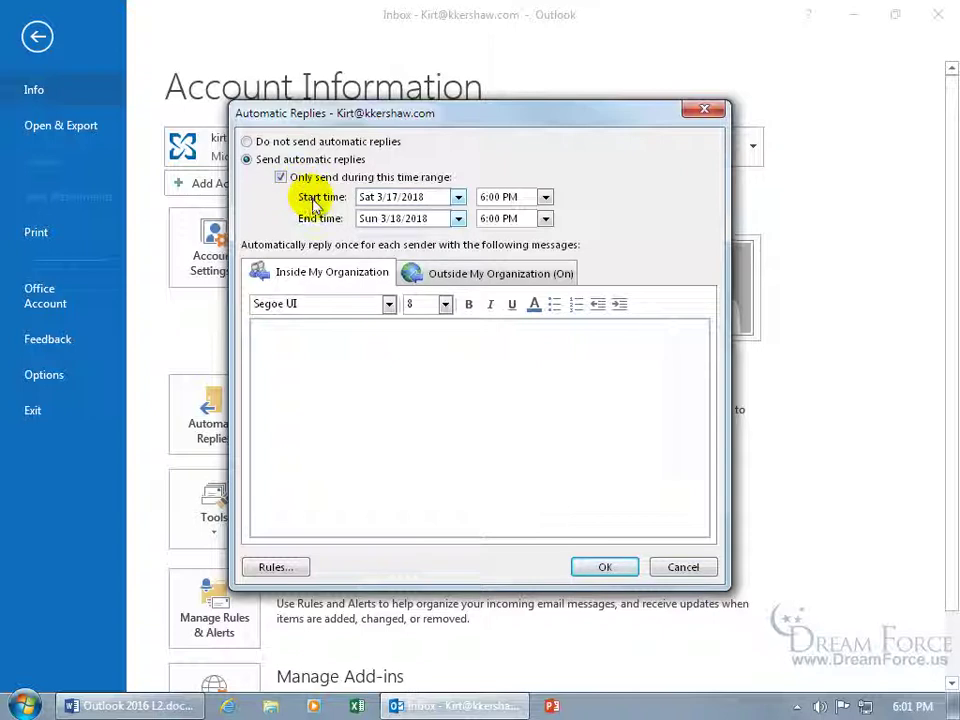
pyautogui.click(457, 197)
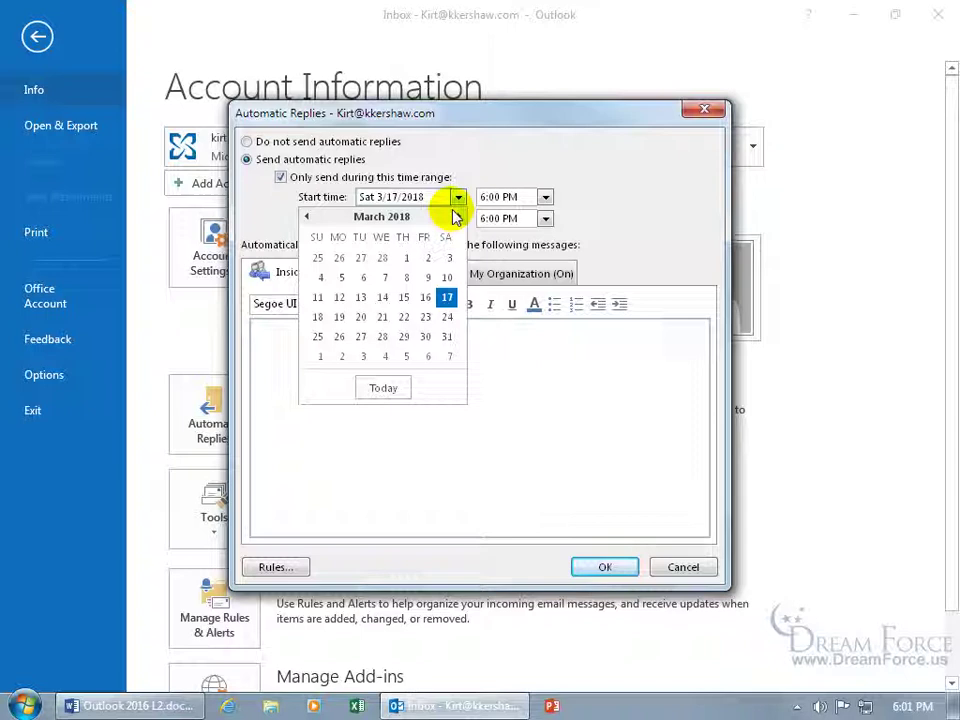
pyautogui.click(342, 358)
pyautogui.click(545, 197)
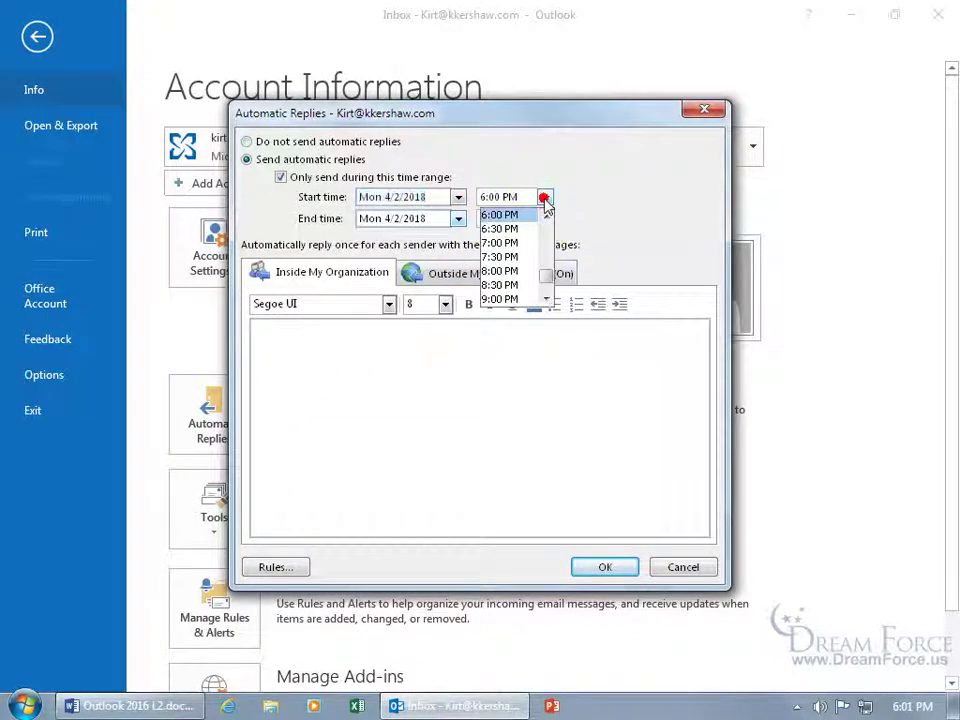
pyautogui.click(545, 215)
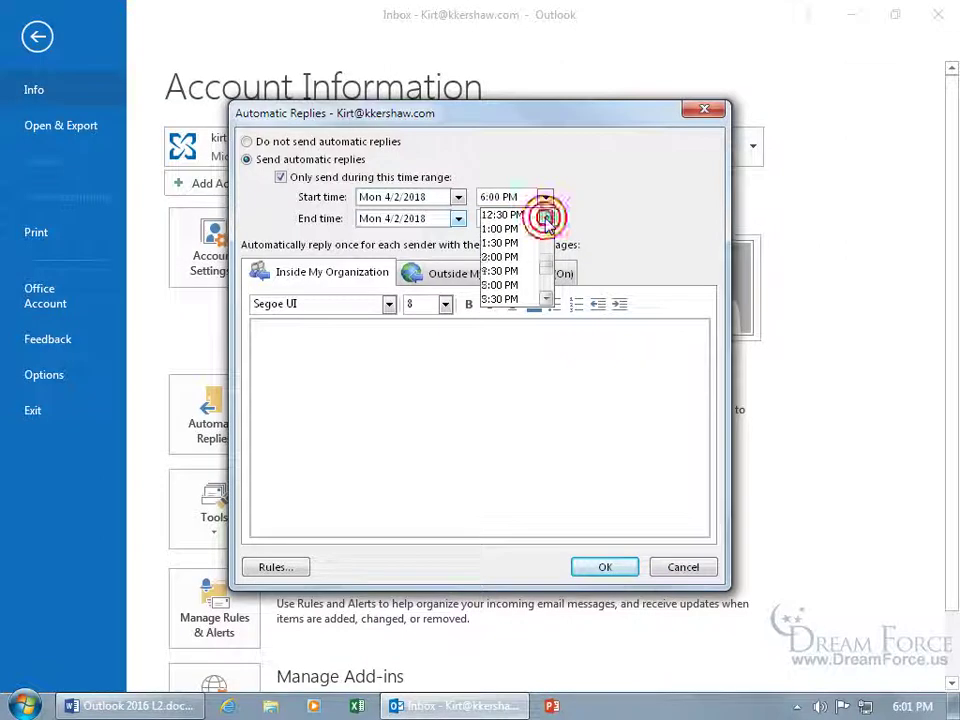
pyautogui.click(545, 218)
pyautogui.click(545, 218)
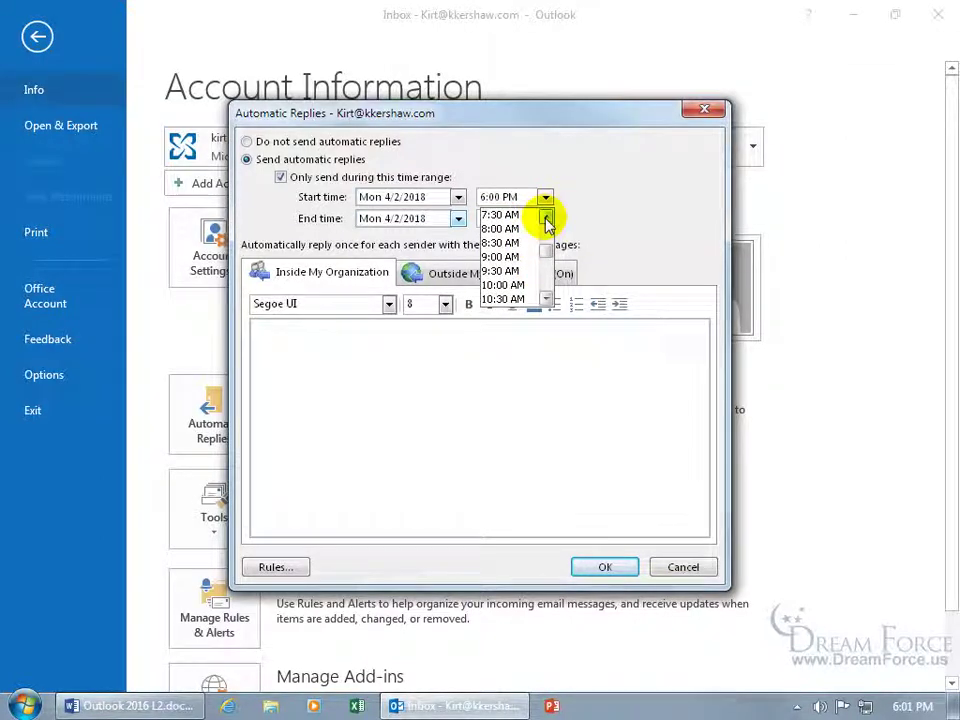
pyautogui.click(510, 228)
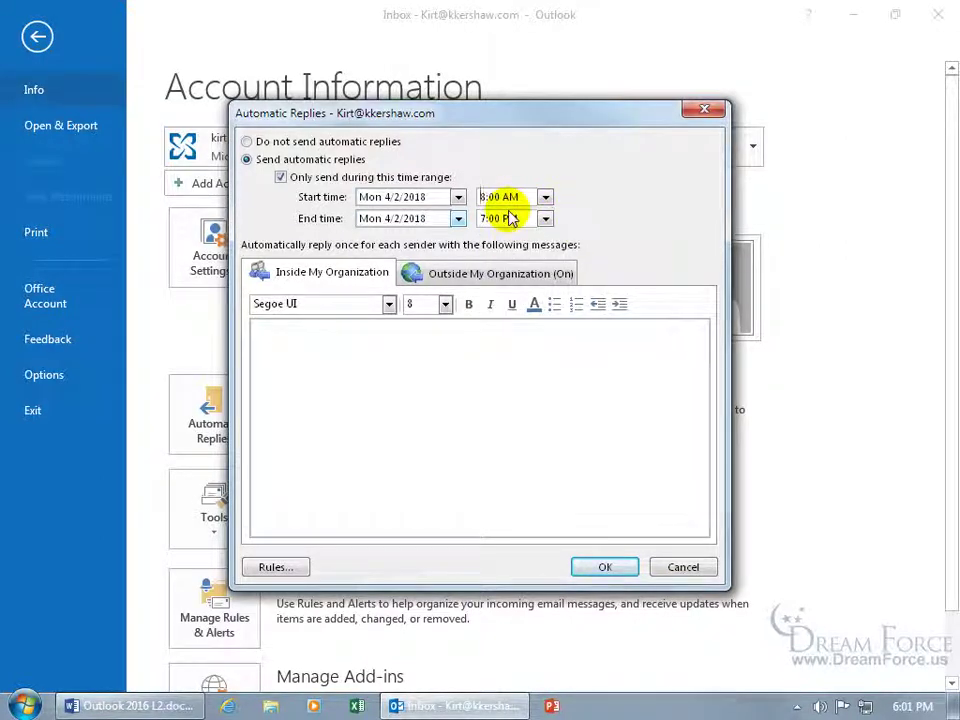
# Step: Set the range to end on Fri 4/6/2018 at 5:00 PM
pyautogui.click(457, 218)
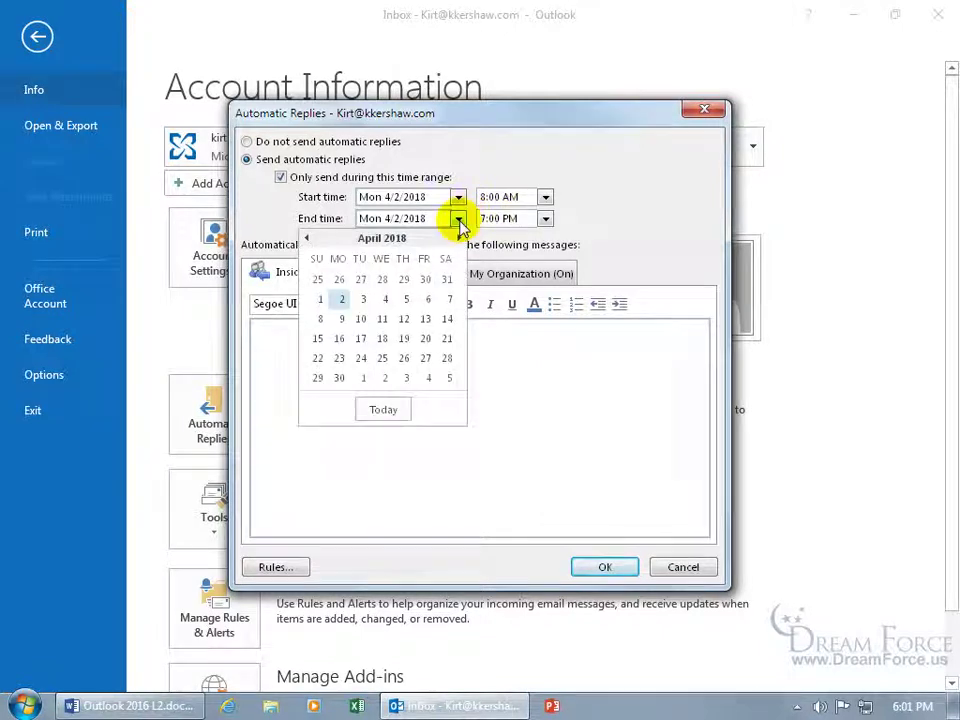
pyautogui.click(427, 300)
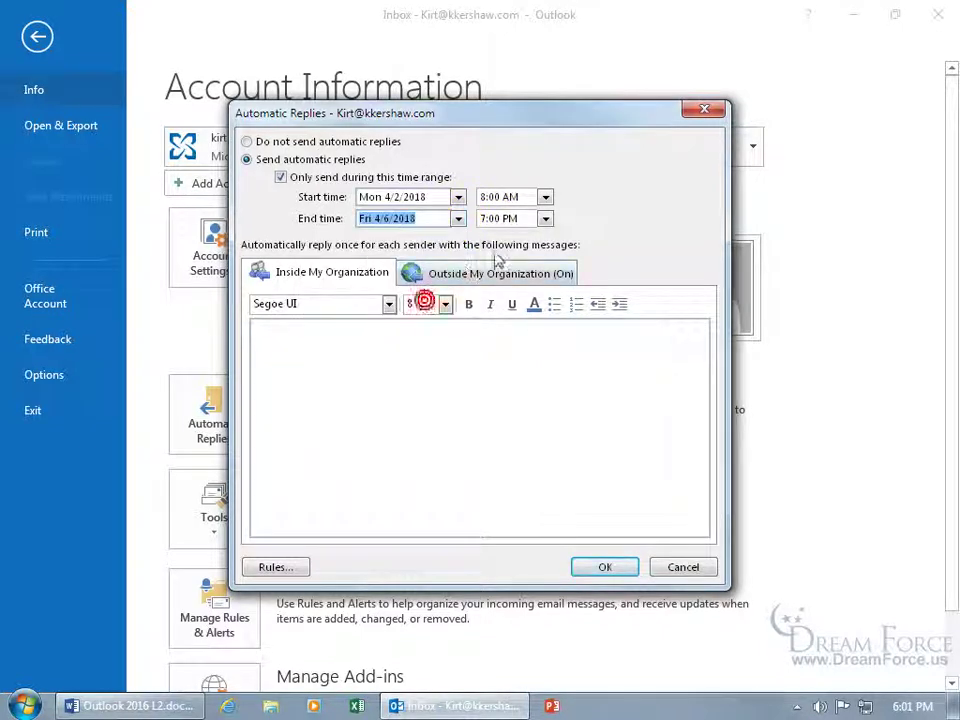
pyautogui.click(545, 218)
pyautogui.click(546, 238)
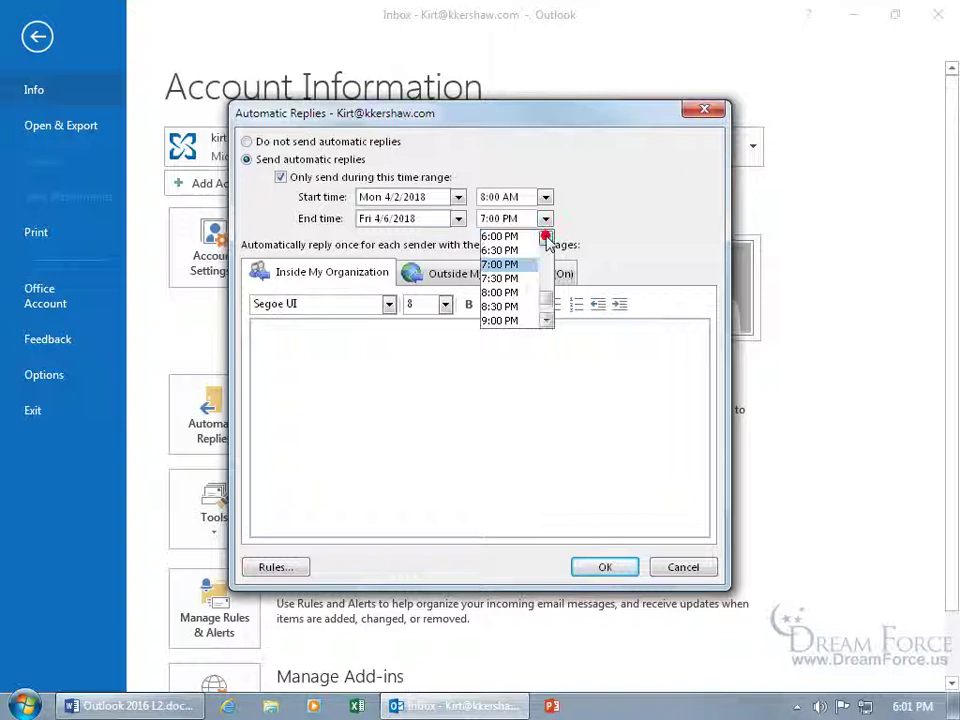
pyautogui.click(546, 238)
pyautogui.click(546, 238)
pyautogui.click(510, 250)
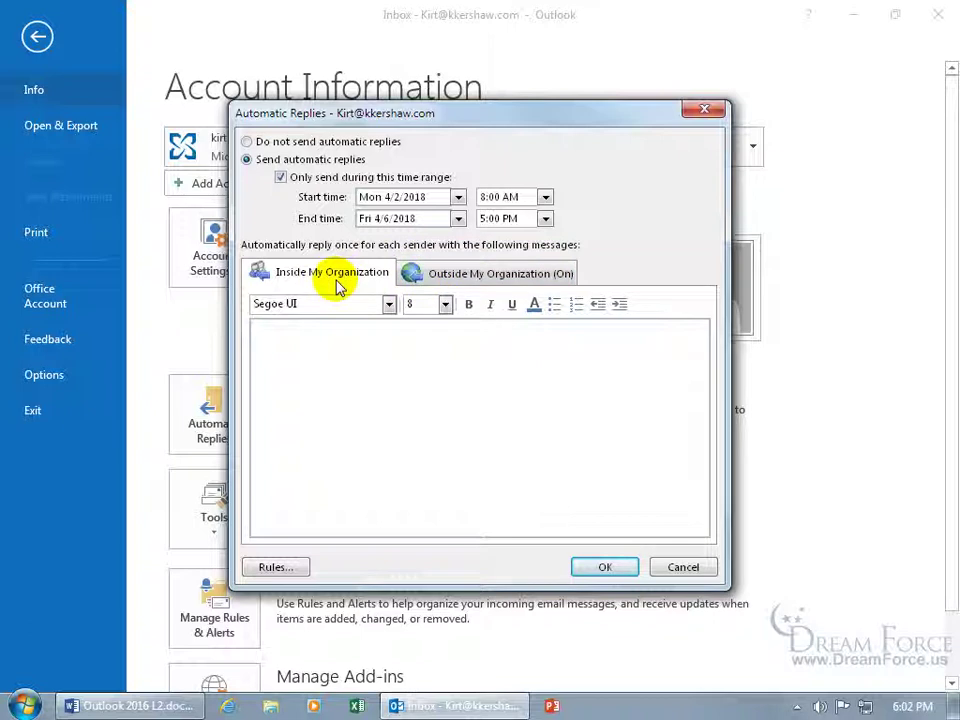
# Step: Write the internal reply "Hey! I'm on VACA!" in bold 22-point text
pyautogui.click(327, 333)
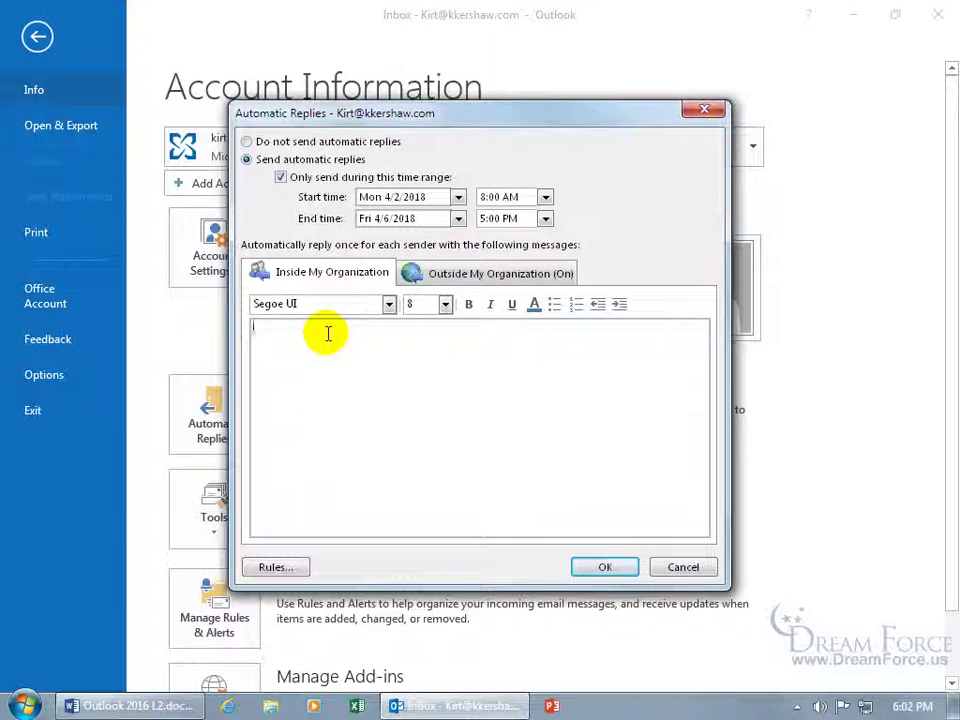
pyautogui.write("Hey! I'm on VACA!")
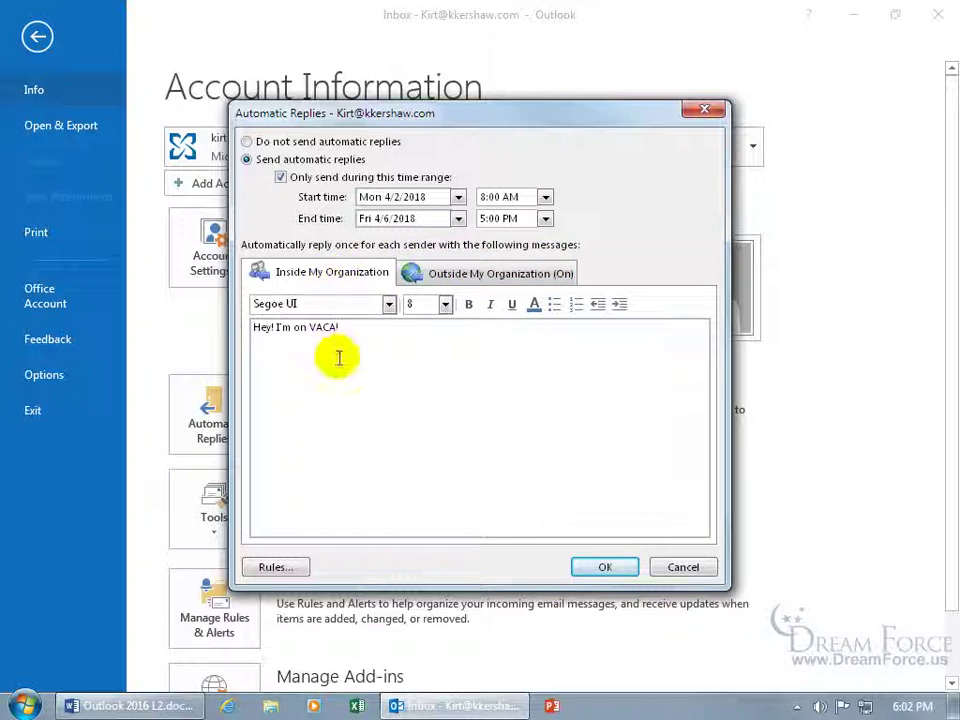
pyautogui.tripleClick(345, 335)
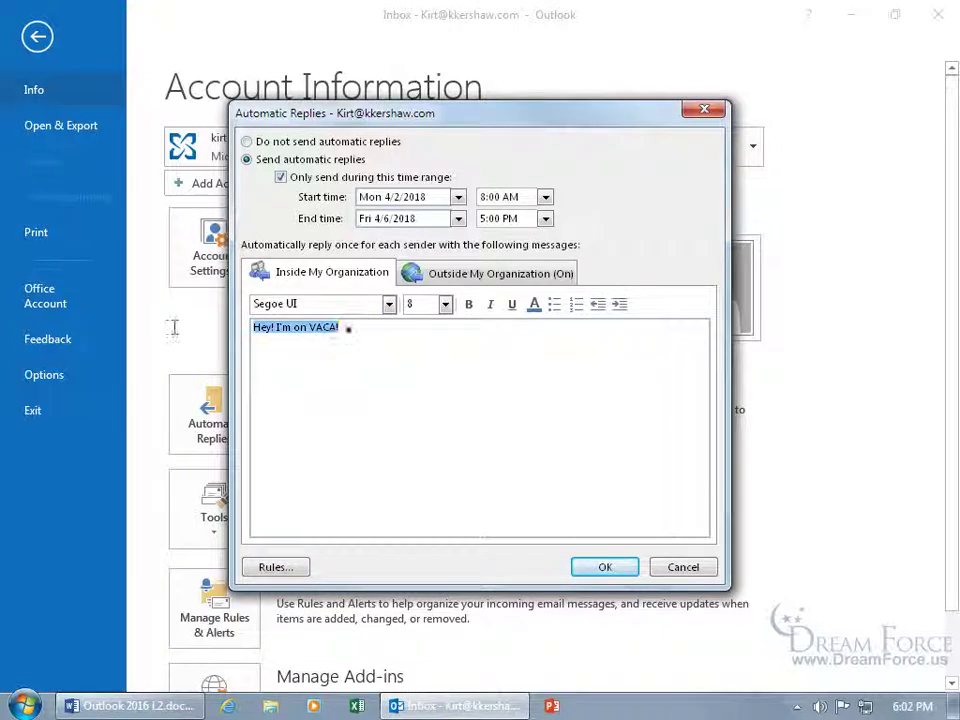
pyautogui.click(445, 304)
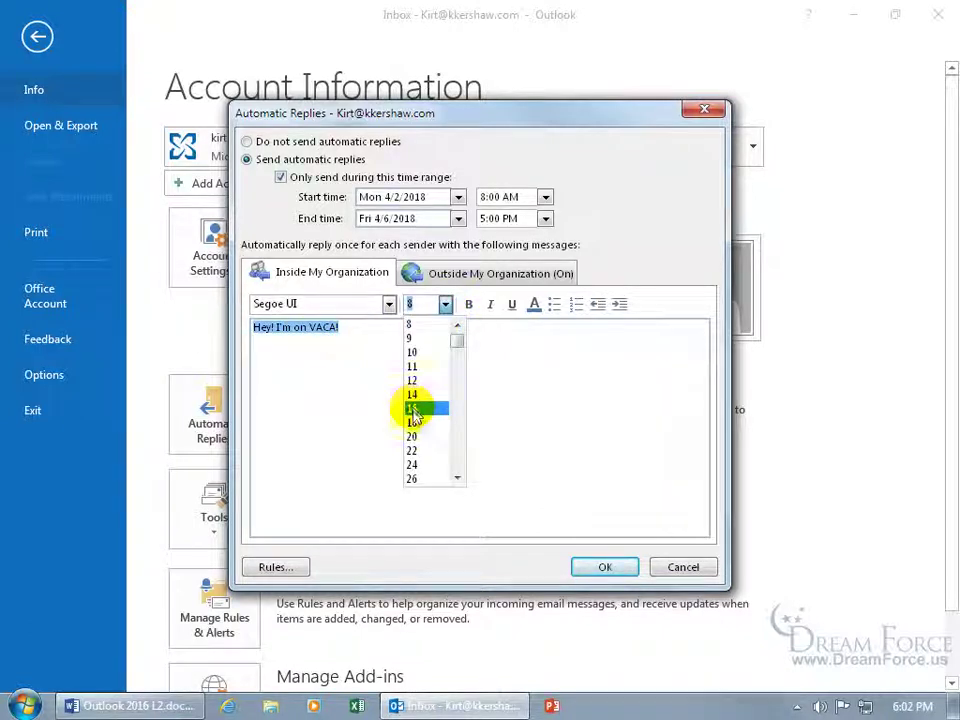
pyautogui.click(422, 451)
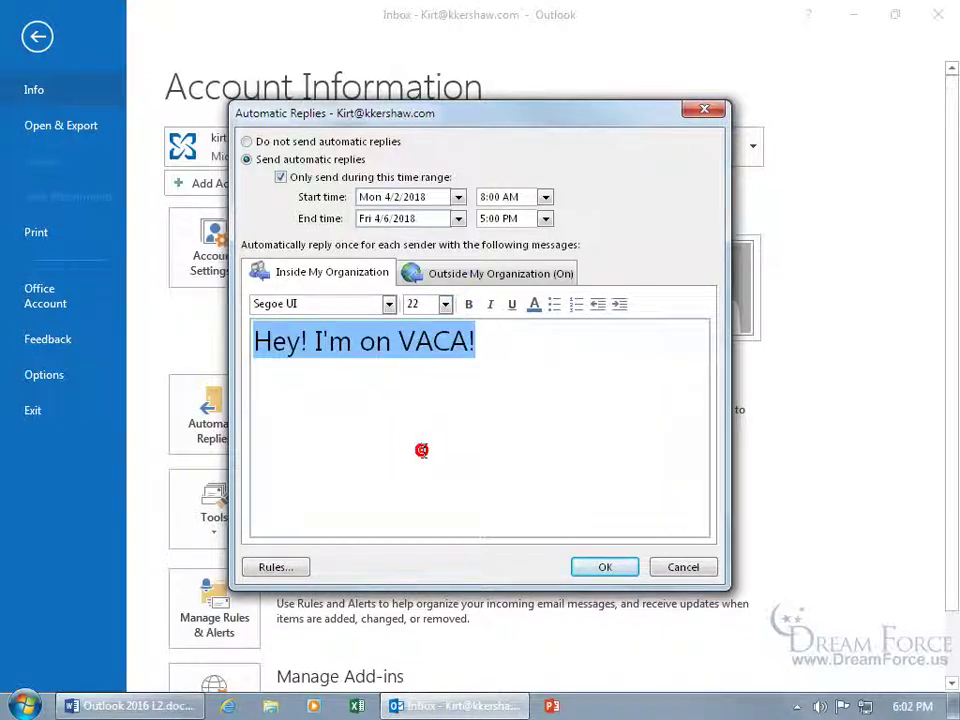
pyautogui.click(469, 305)
pyautogui.click(486, 341)
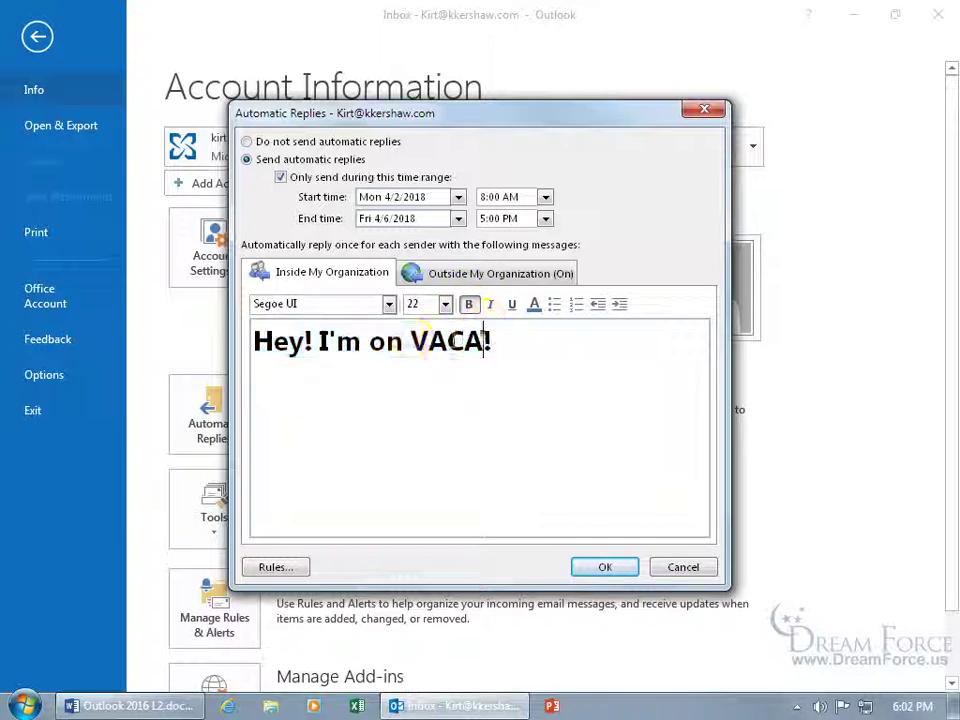
# Step: Color "VACA!" red, then switch to the Outside My Organization reply
pyautogui.doubleClick(410, 341)
pyautogui.click(534, 304)
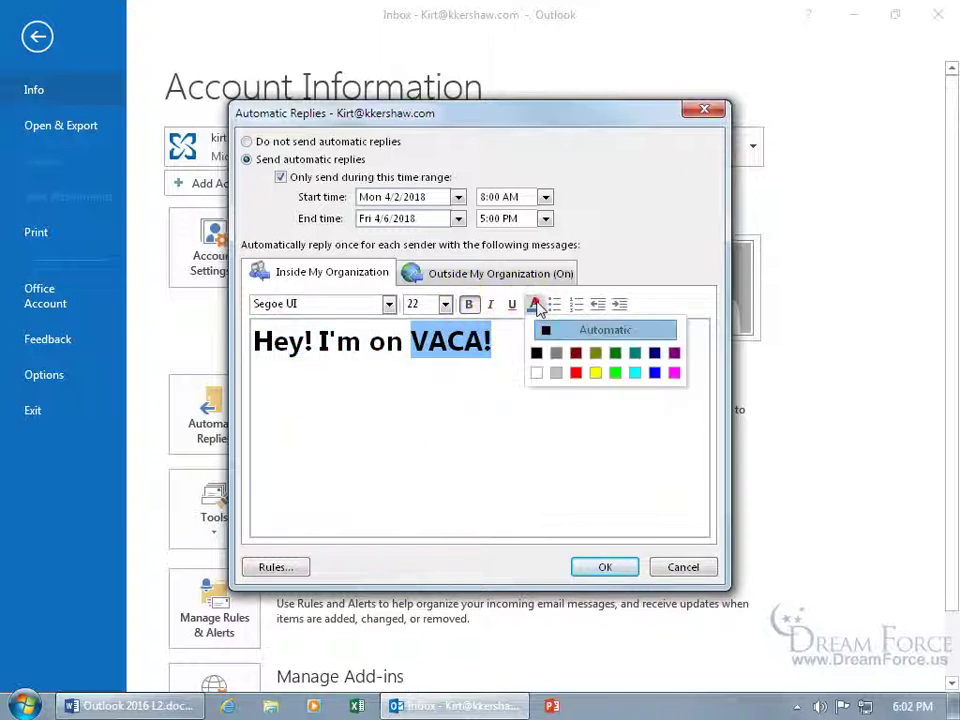
pyautogui.click(576, 373)
pyautogui.click(551, 369)
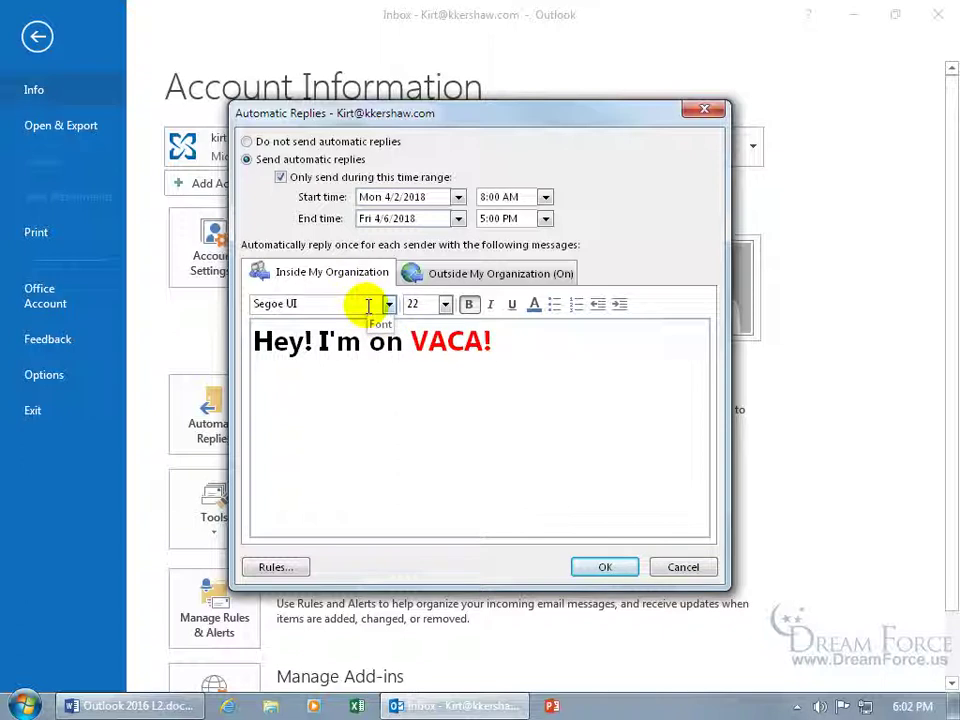
pyautogui.click(462, 274)
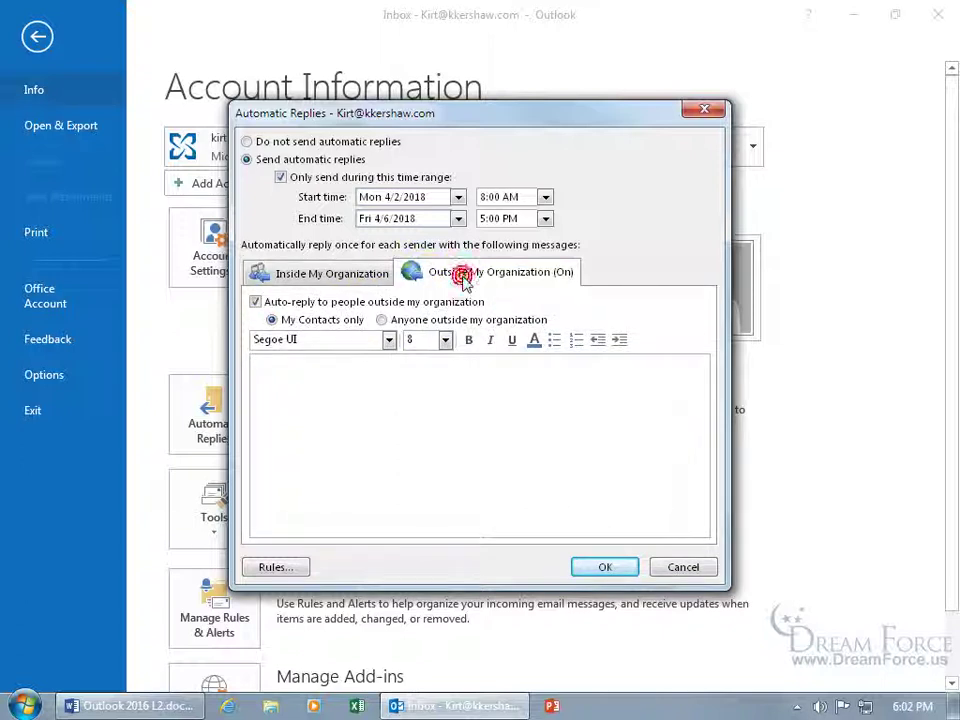
# Step: Reply to anyone outside with "I'm not in, but totally out :)" in Monotype Corsiva
pyautogui.click(383, 322)
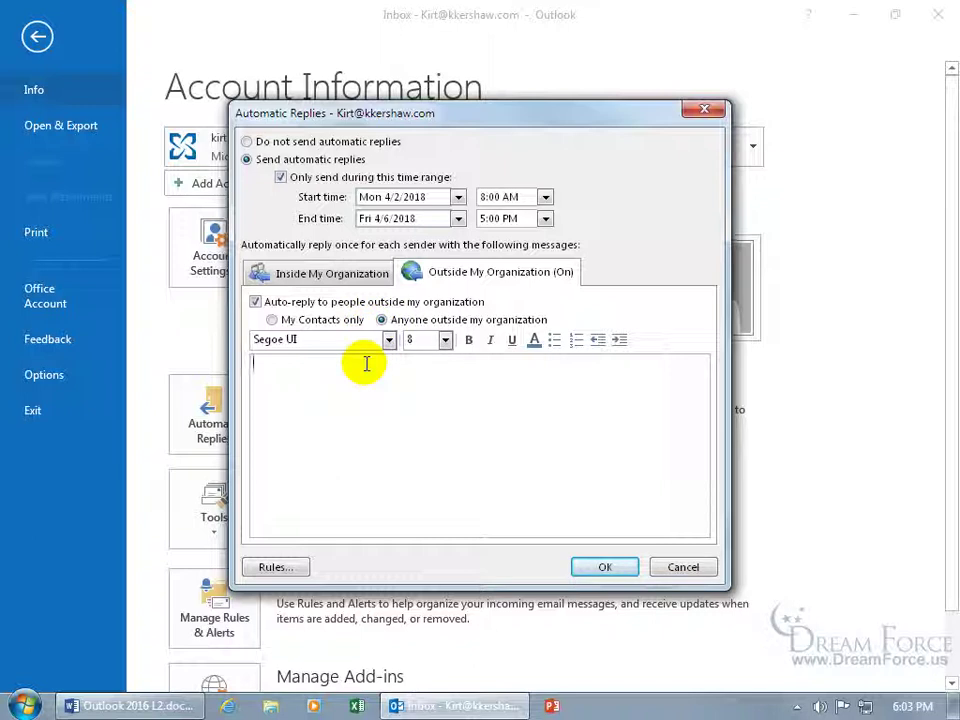
pyautogui.write('not in, but totally ou')
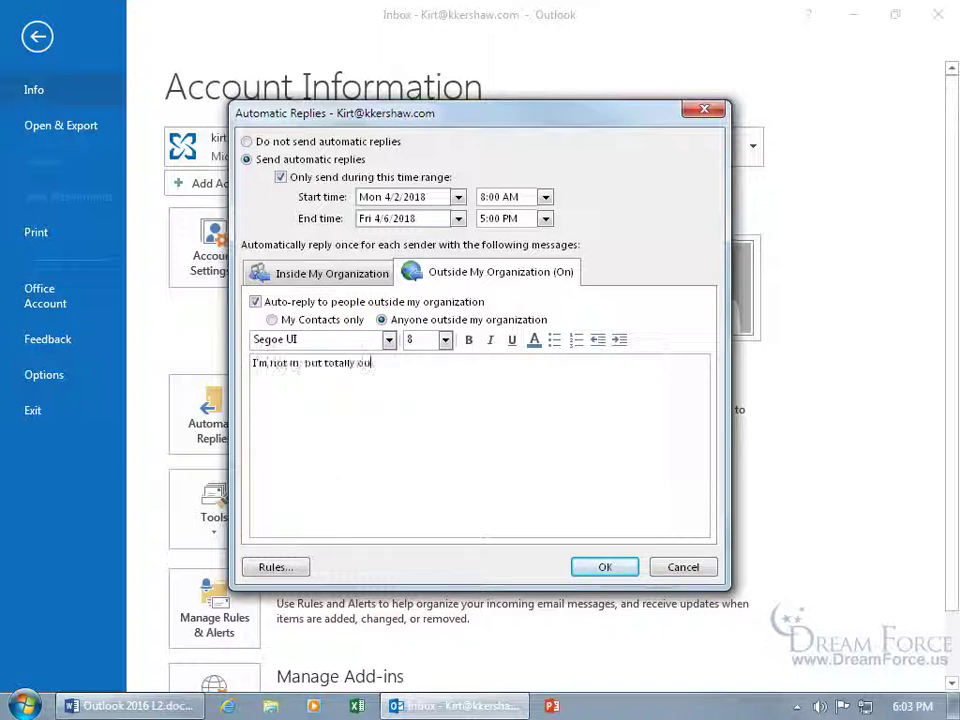
pyautogui.write('t :)')
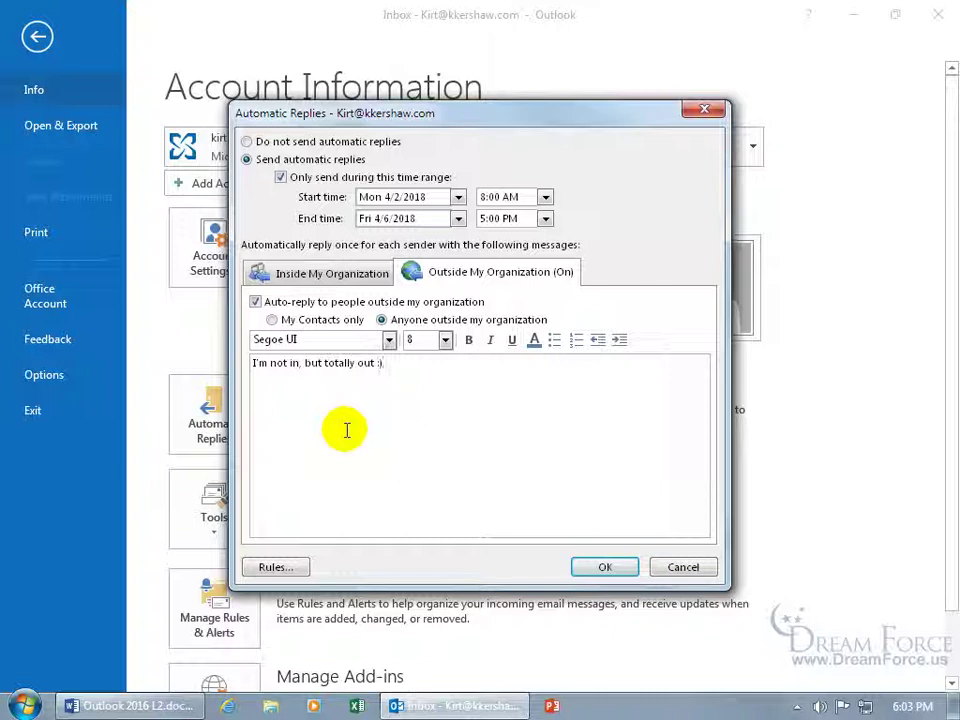
pyautogui.moveTo(384, 364); pyautogui.dragTo(230, 372)
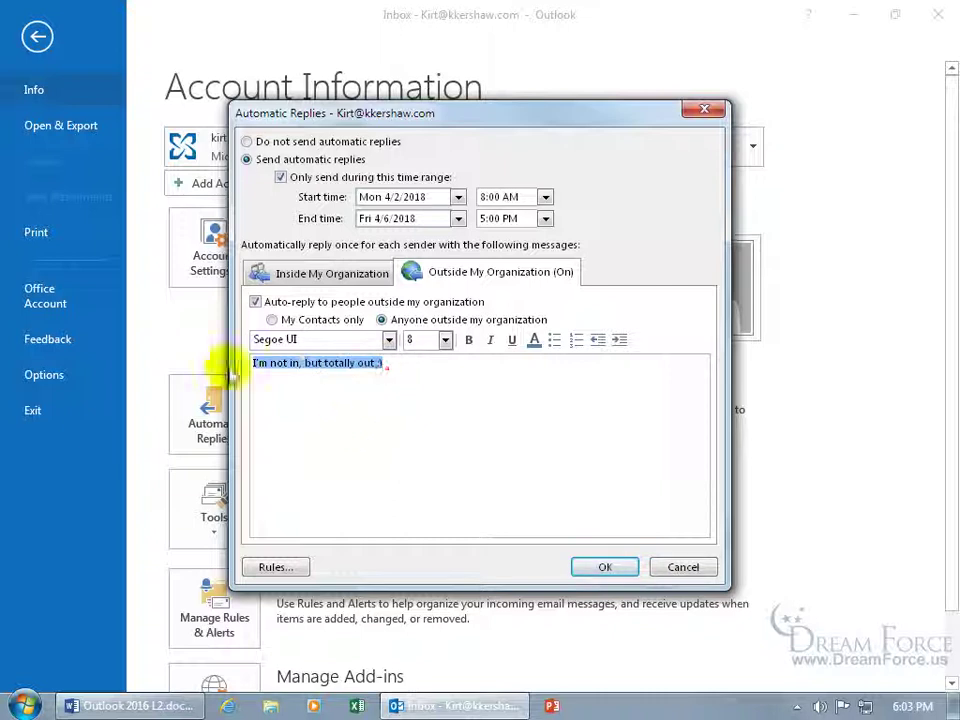
pyautogui.click(343, 339)
pyautogui.write('M')
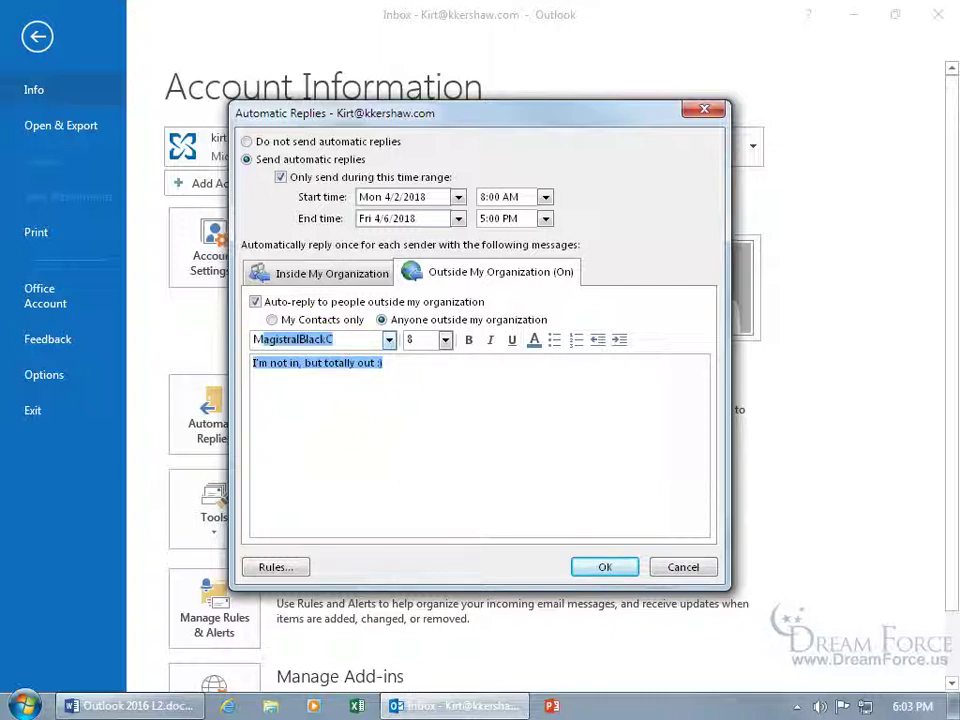
pyautogui.write('onotype Corsiva')
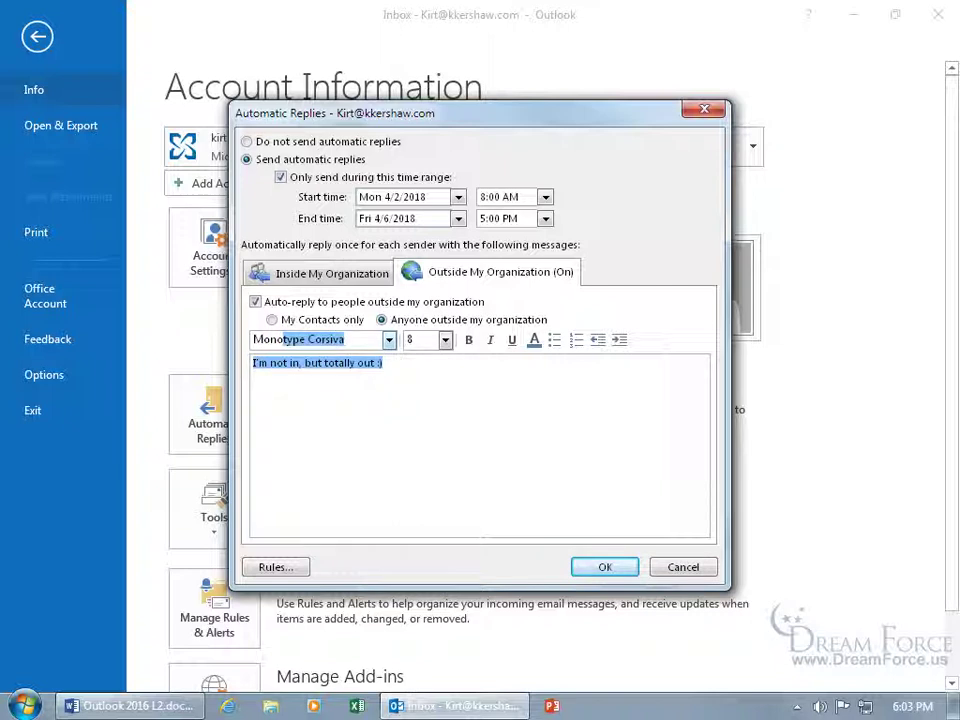
pyautogui.press('Return')
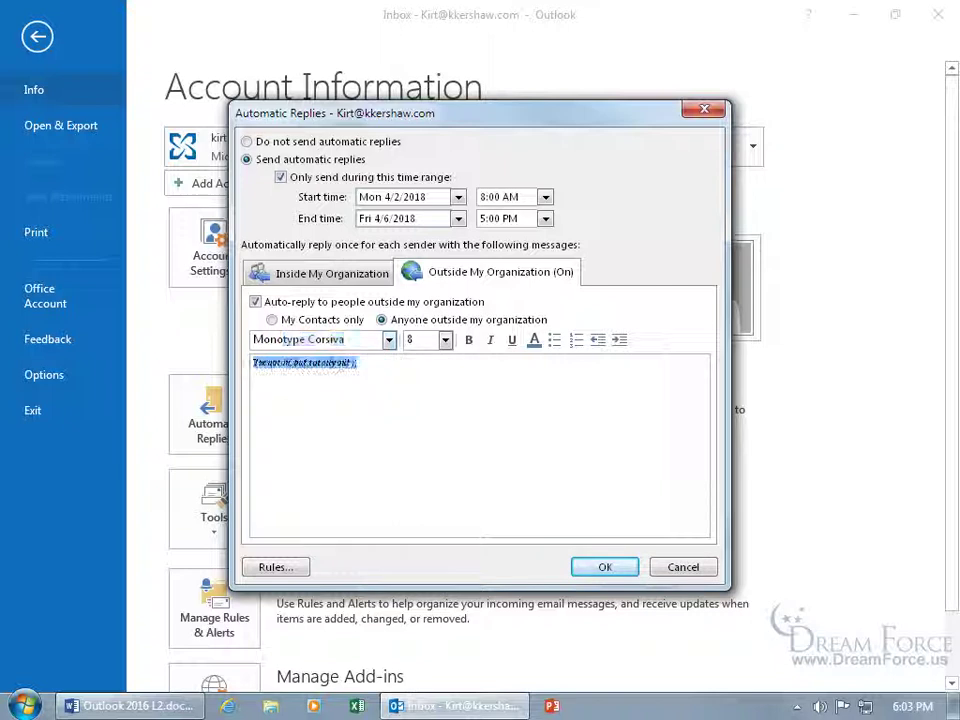
# Step: Make the outside message 22-point bold, then check the Inside tab and return
pyautogui.click(445, 339)
pyautogui.click(442, 487)
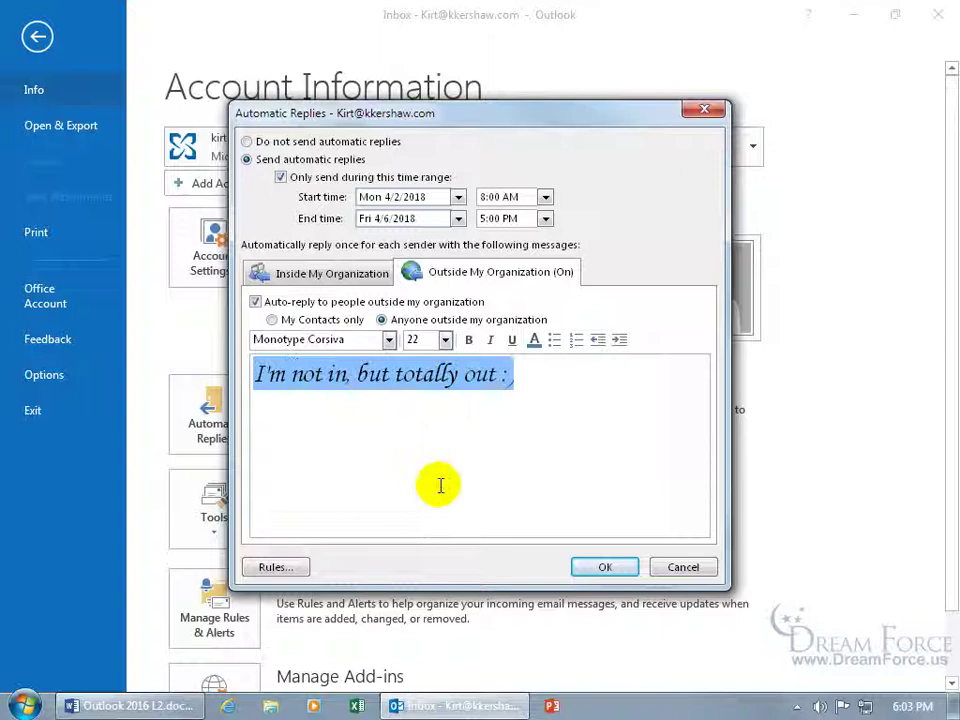
pyautogui.click(468, 339)
pyautogui.click(482, 376)
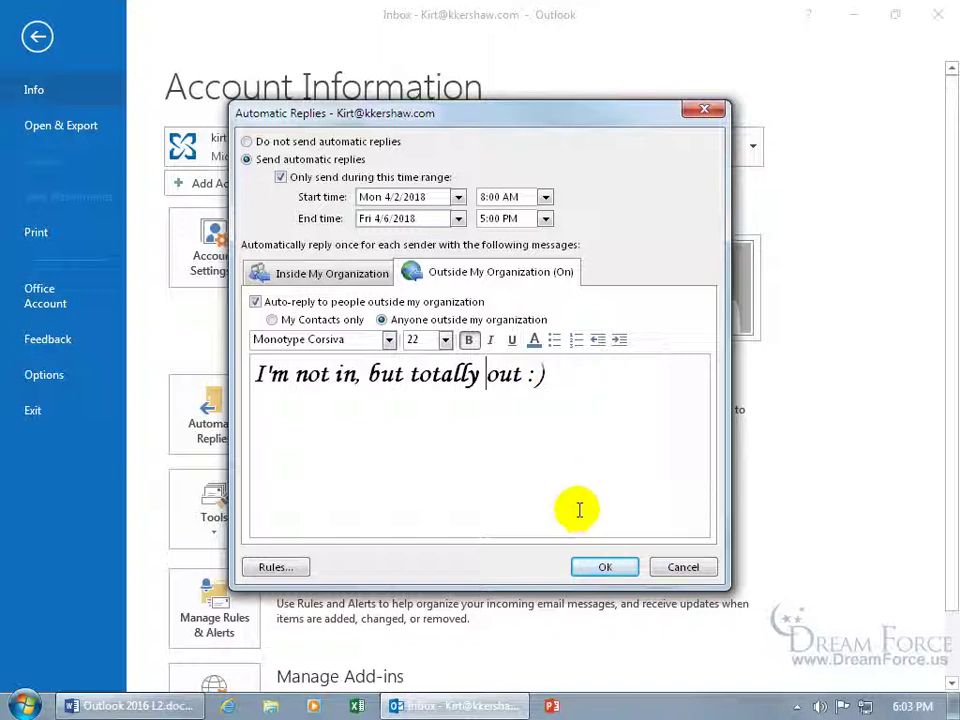
pyautogui.click(318, 274)
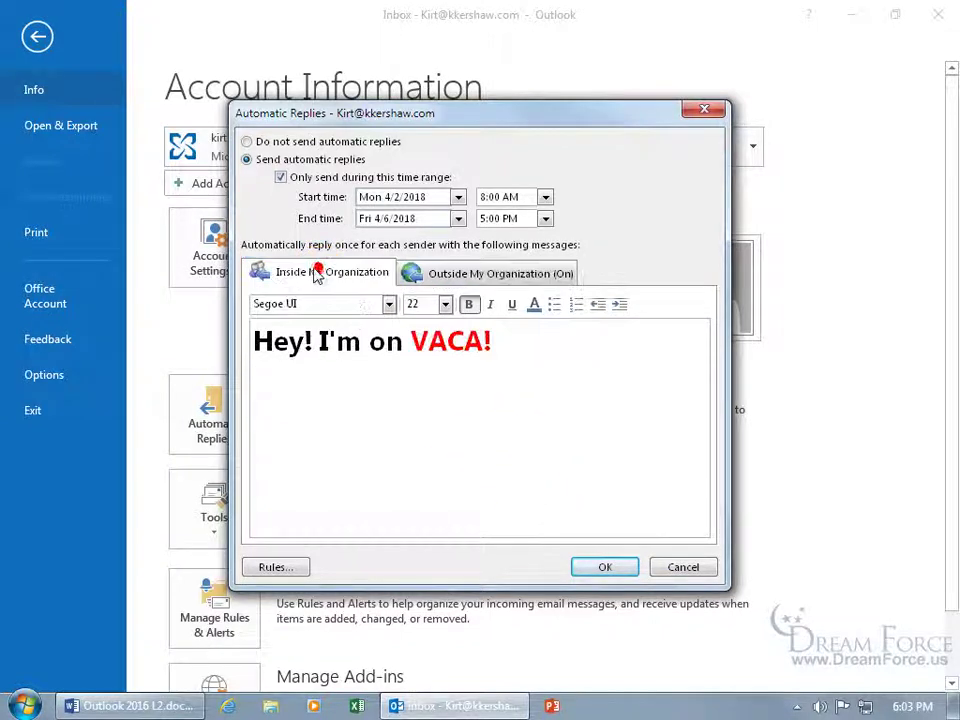
pyautogui.click(474, 274)
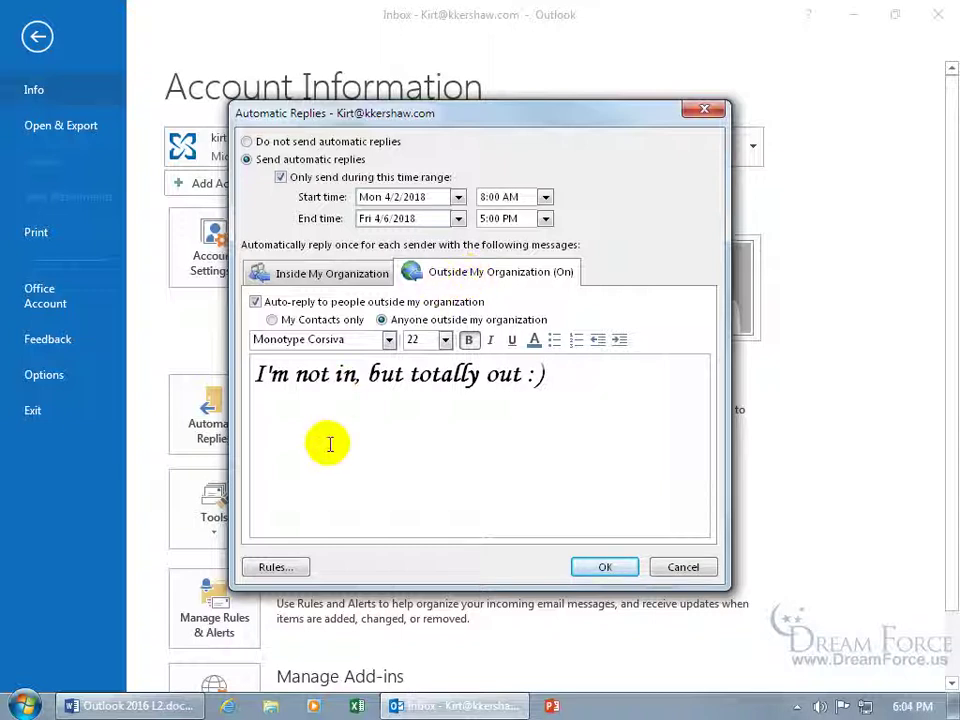
# Step: From Rules…, add a new automatic-reply rule to open the blank Edit Rule dialog
pyautogui.click(287, 570)
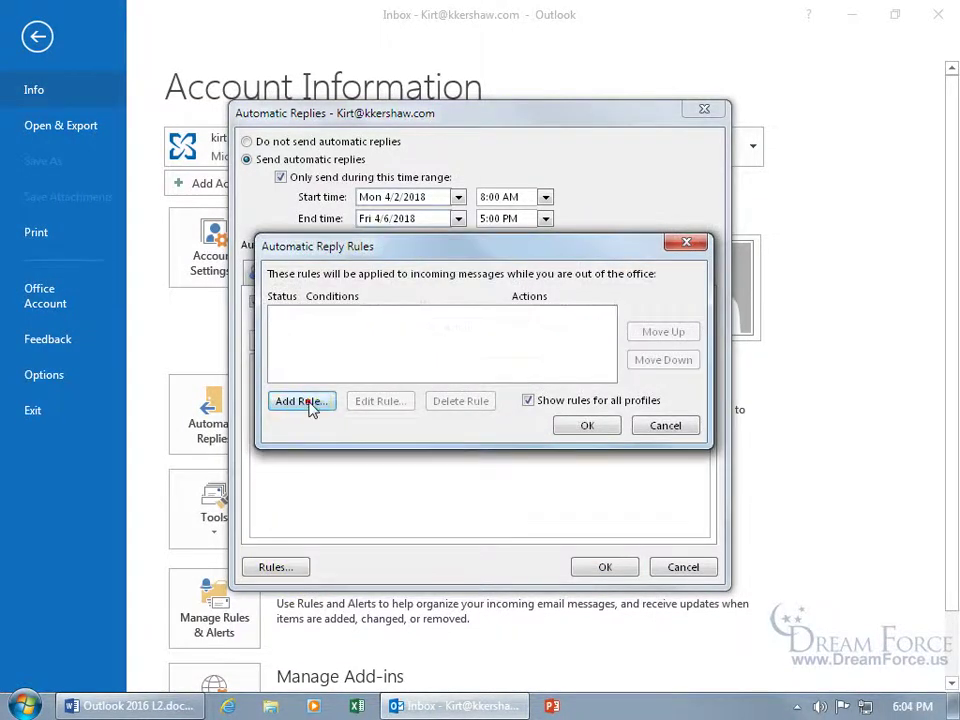
pyautogui.click(308, 401)
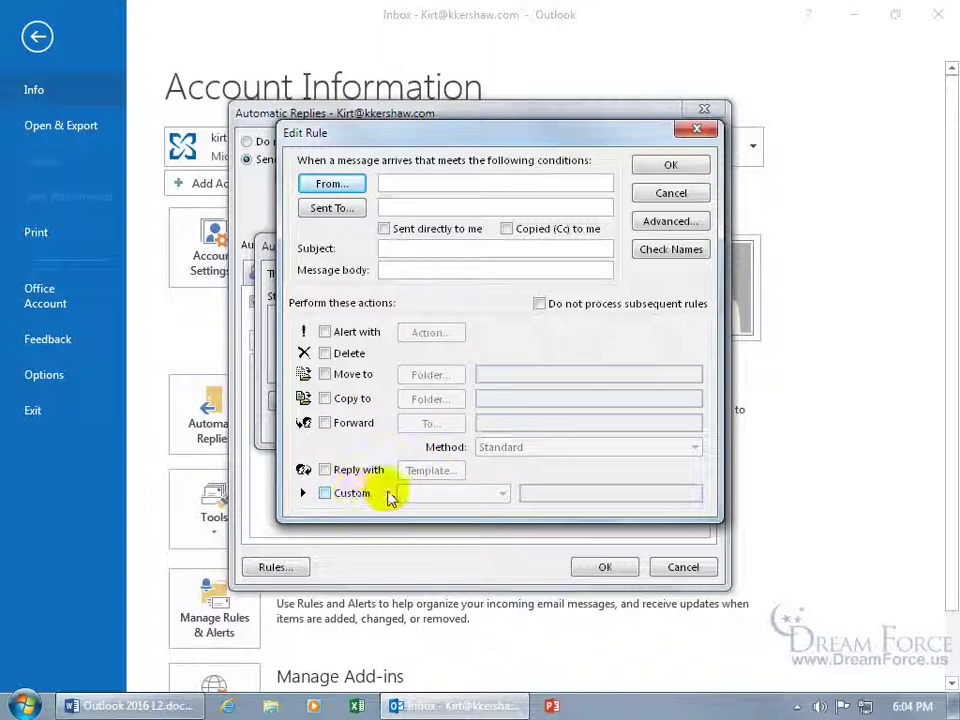
pyautogui.click(333, 184)
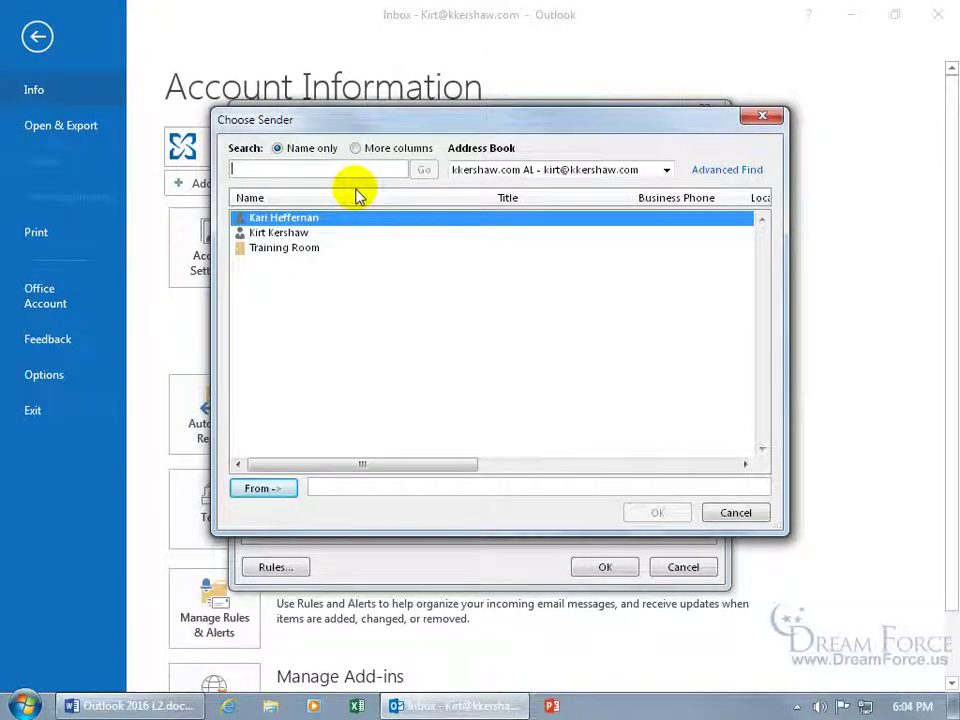
pyautogui.doubleClick(311, 217)
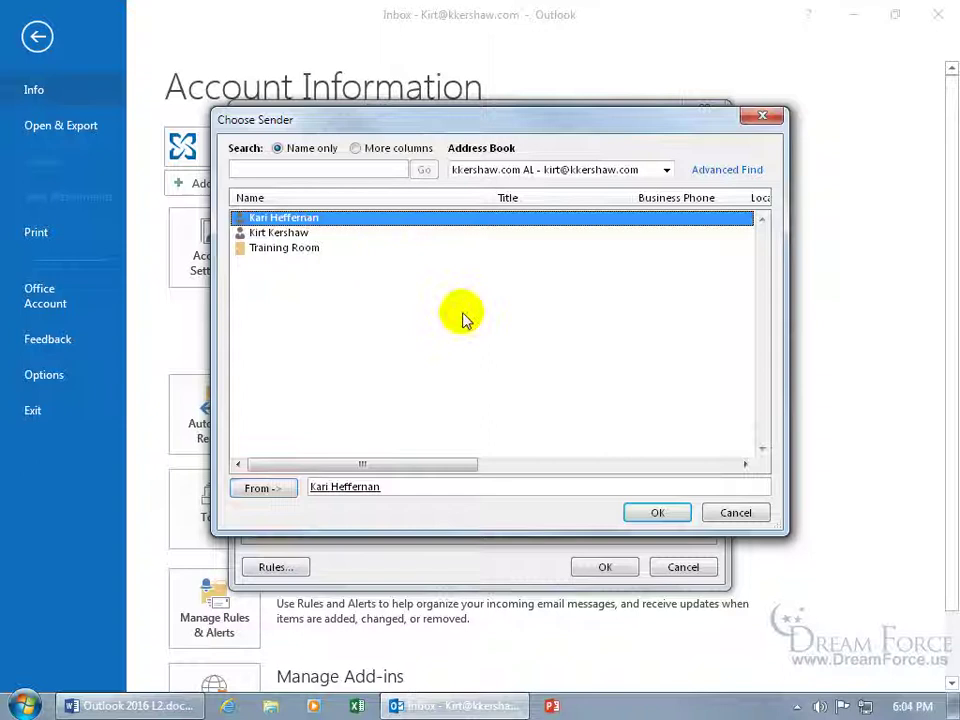
pyautogui.click(648, 514)
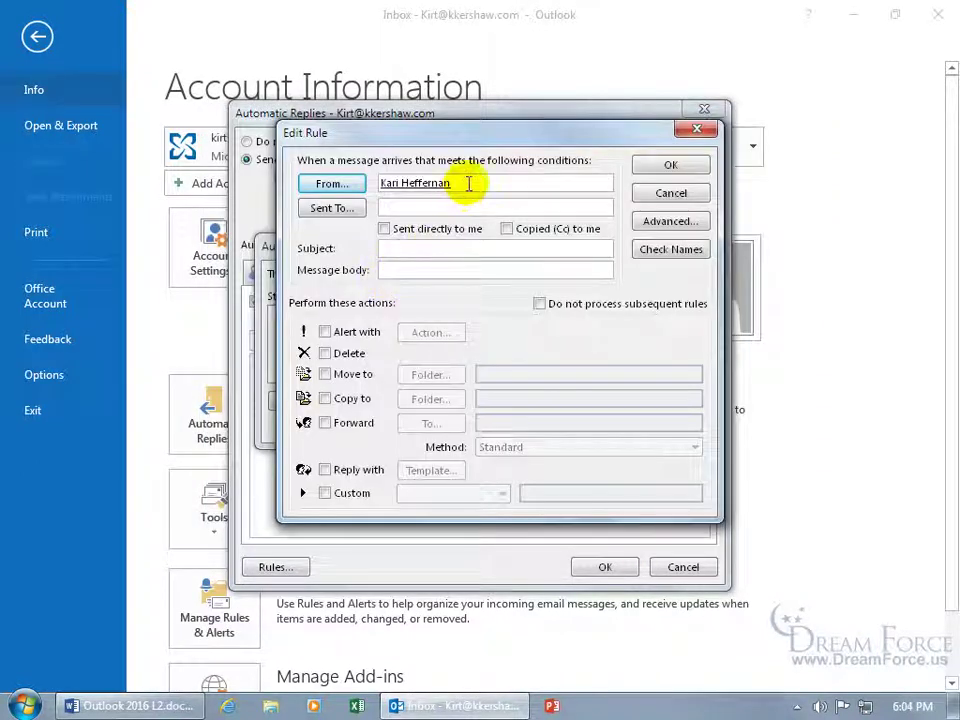
pyautogui.moveTo(468, 183); pyautogui.dragTo(392, 188)
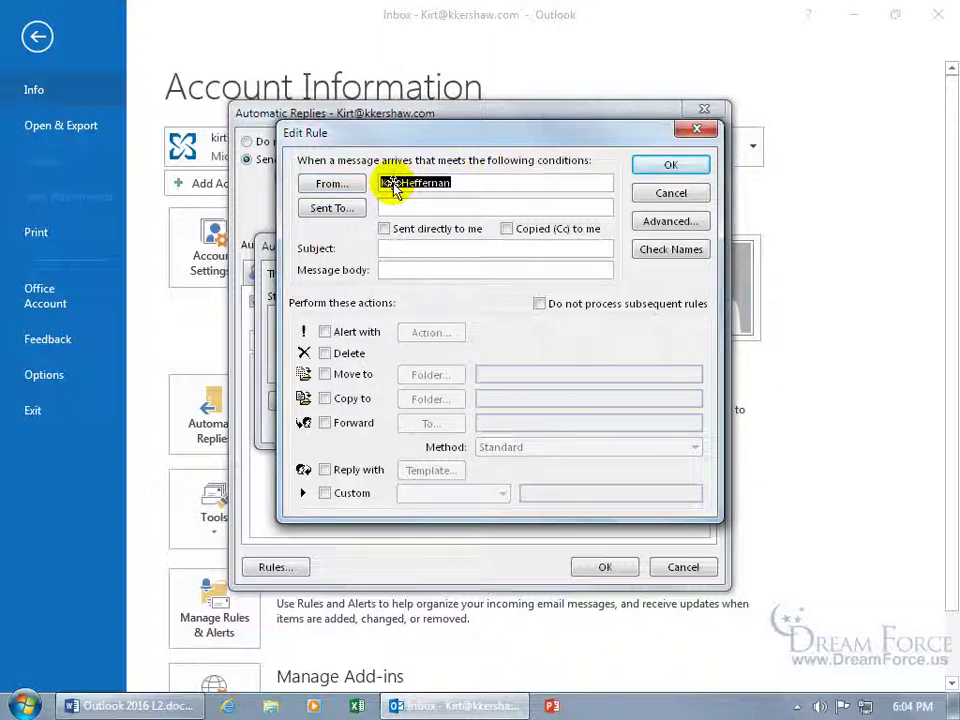
pyautogui.press('End')
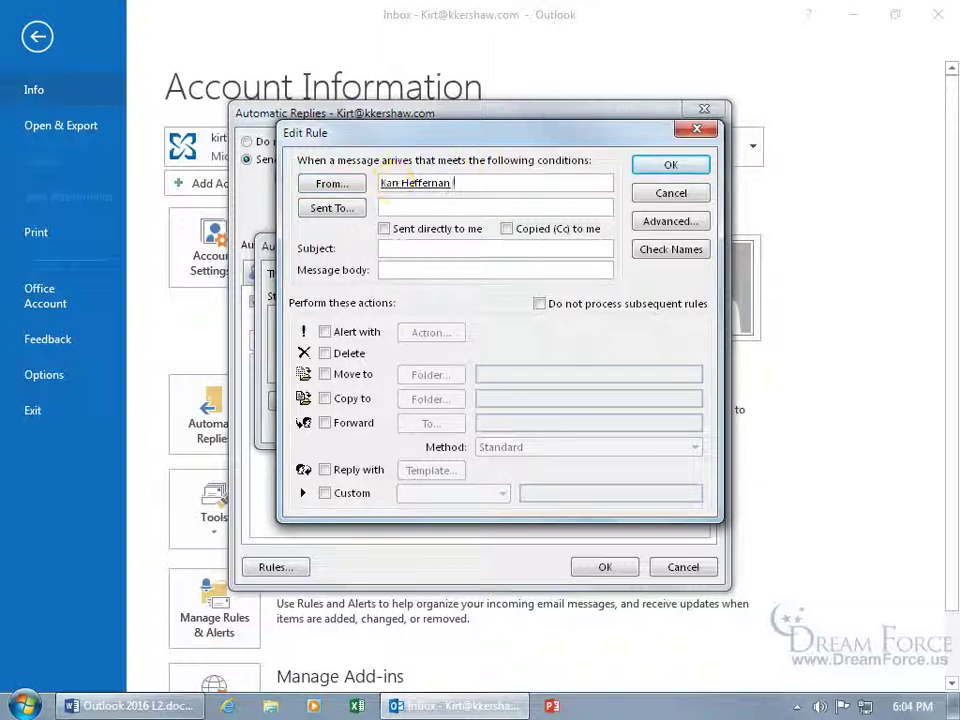
pyautogui.press('Tab')
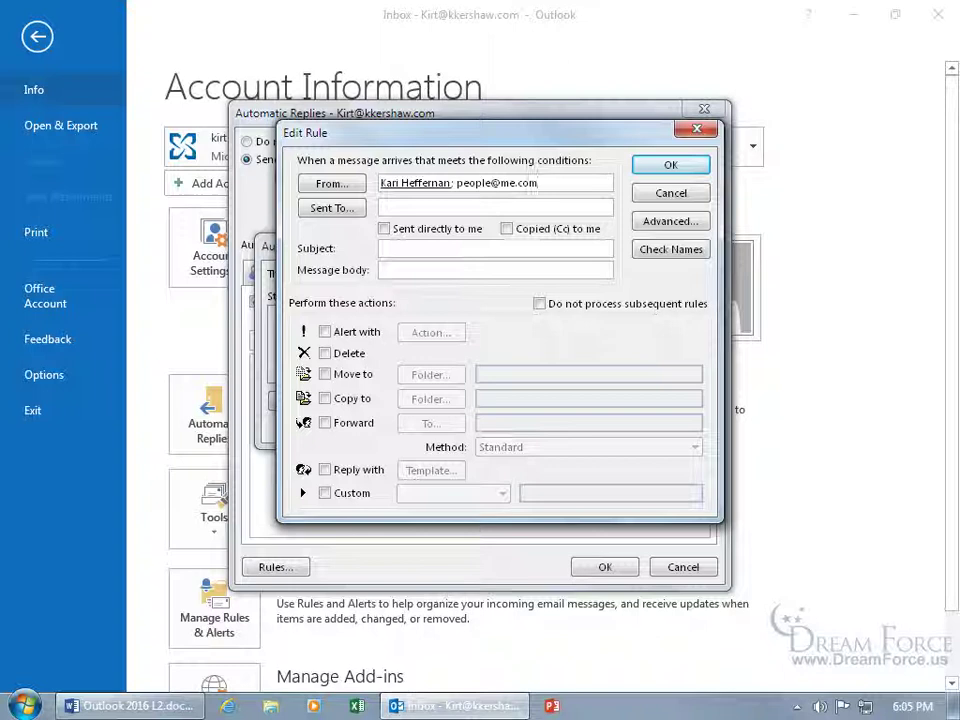
pyautogui.hotkey('ctrl', 'a')
pyautogui.press('BackSpace')
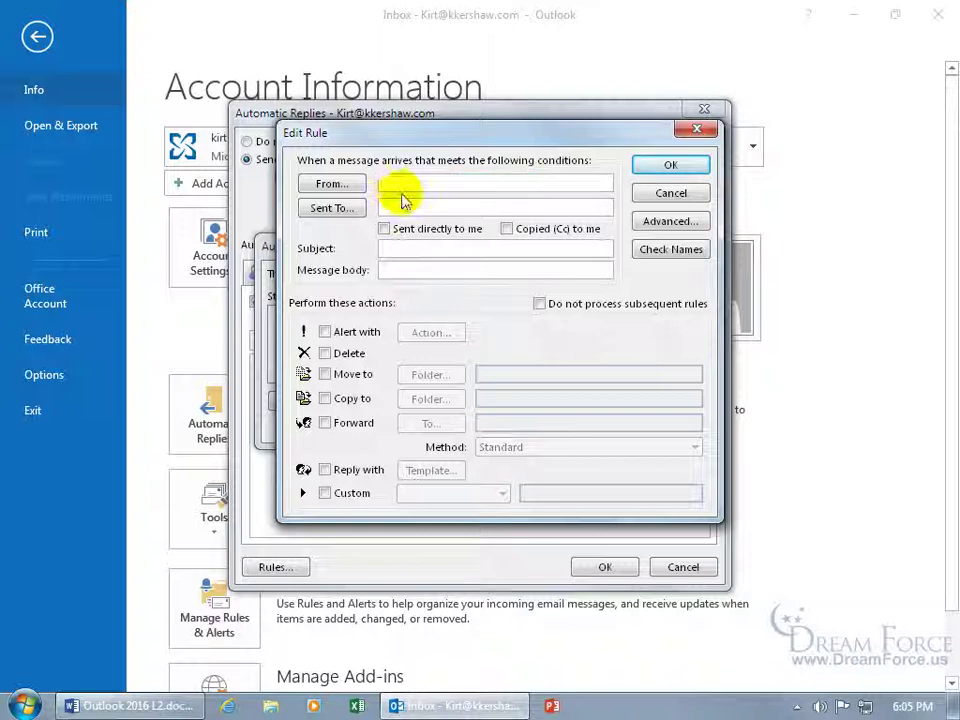
# Step: Add a Subject condition of "Free Money!" to the rule
pyautogui.click(405, 208)
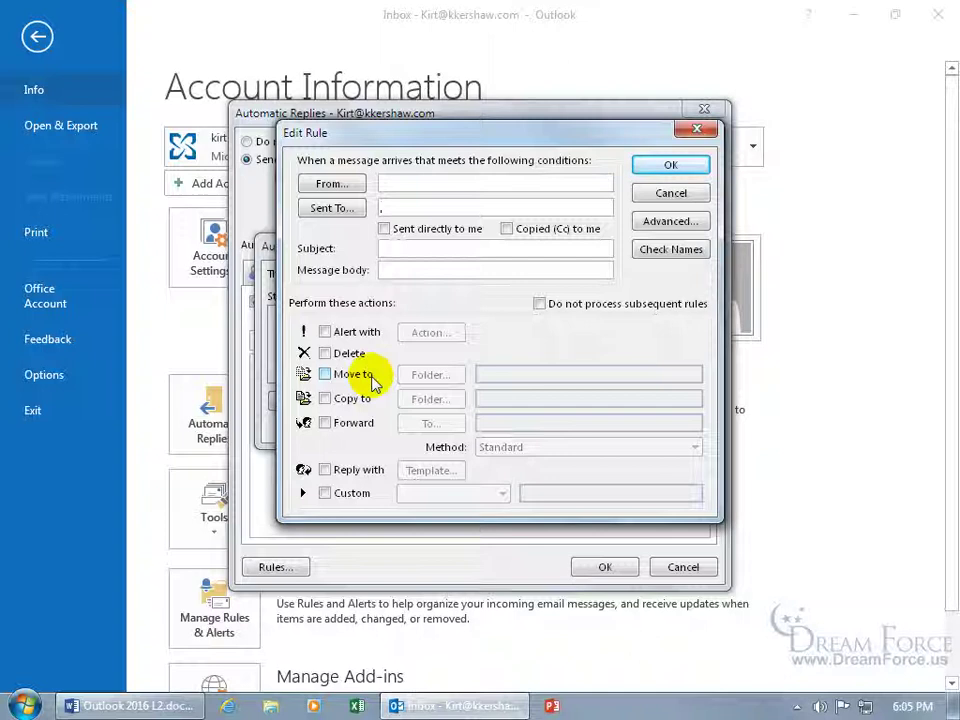
pyautogui.click(394, 250)
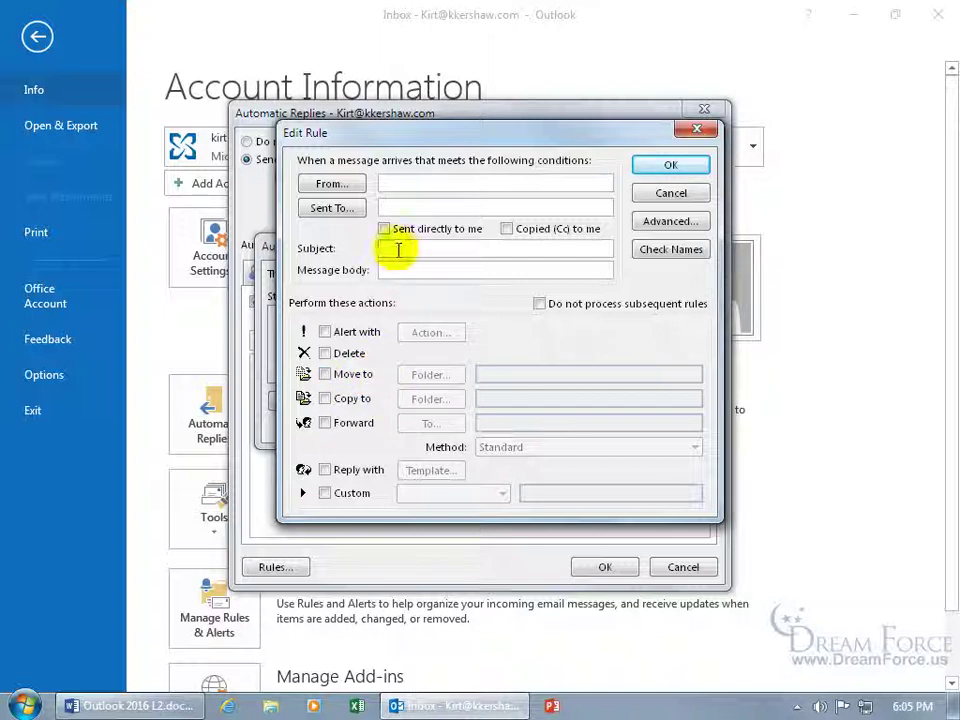
pyautogui.write('Free ')
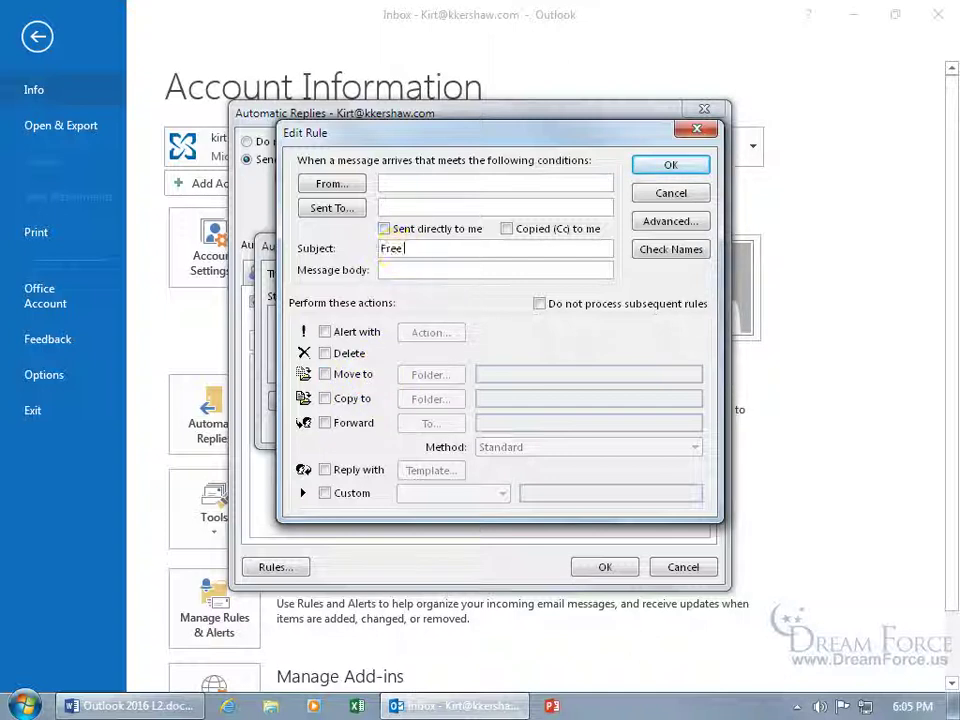
pyautogui.write('Money!')
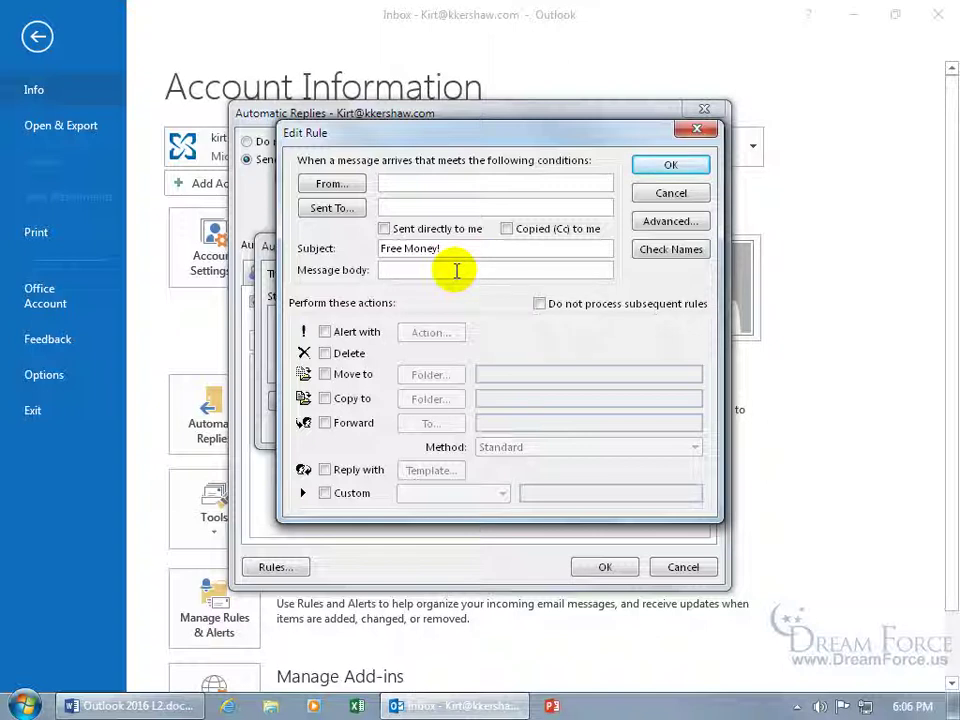
pyautogui.click(439, 270)
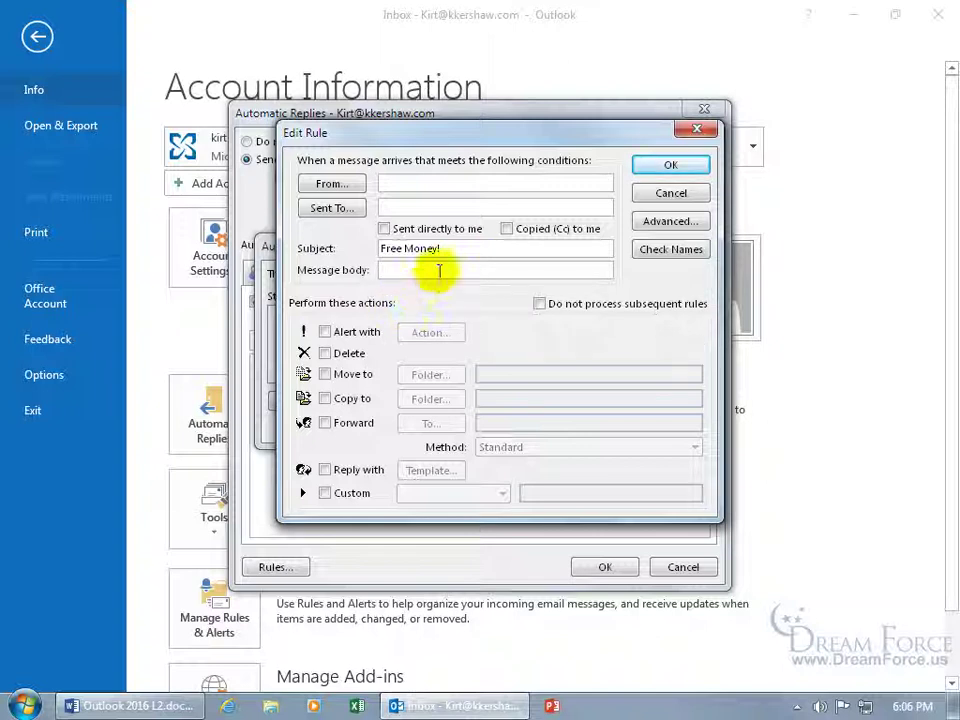
# Step: Preview the Alert with action settings, then leave the alert unchecked
pyautogui.click(325, 333)
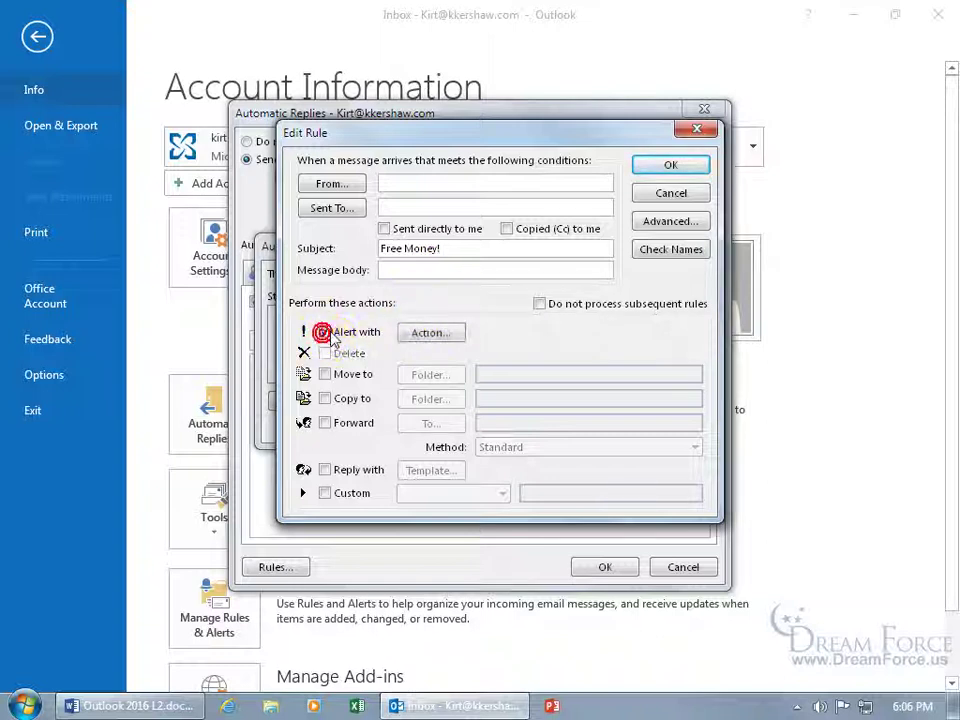
pyautogui.click(430, 332)
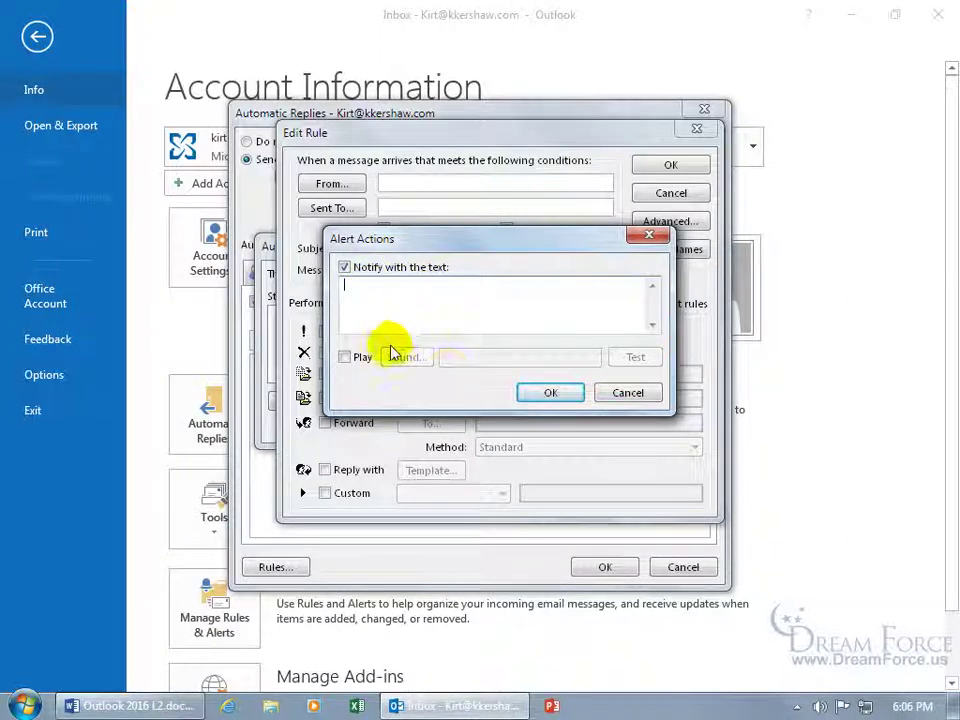
pyautogui.click(625, 393)
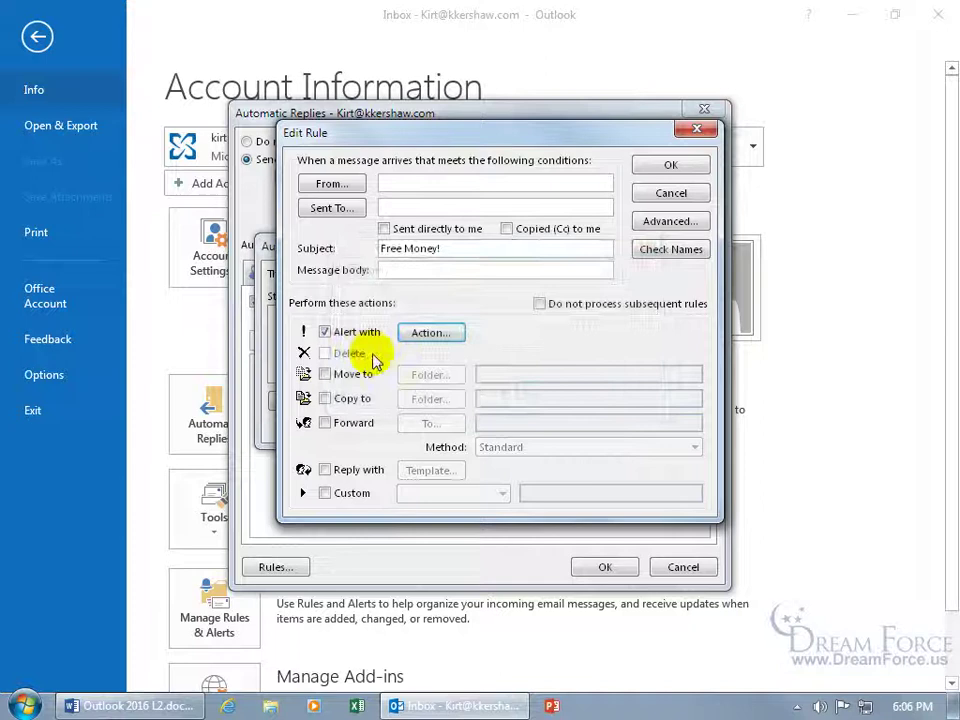
pyautogui.click(325, 332)
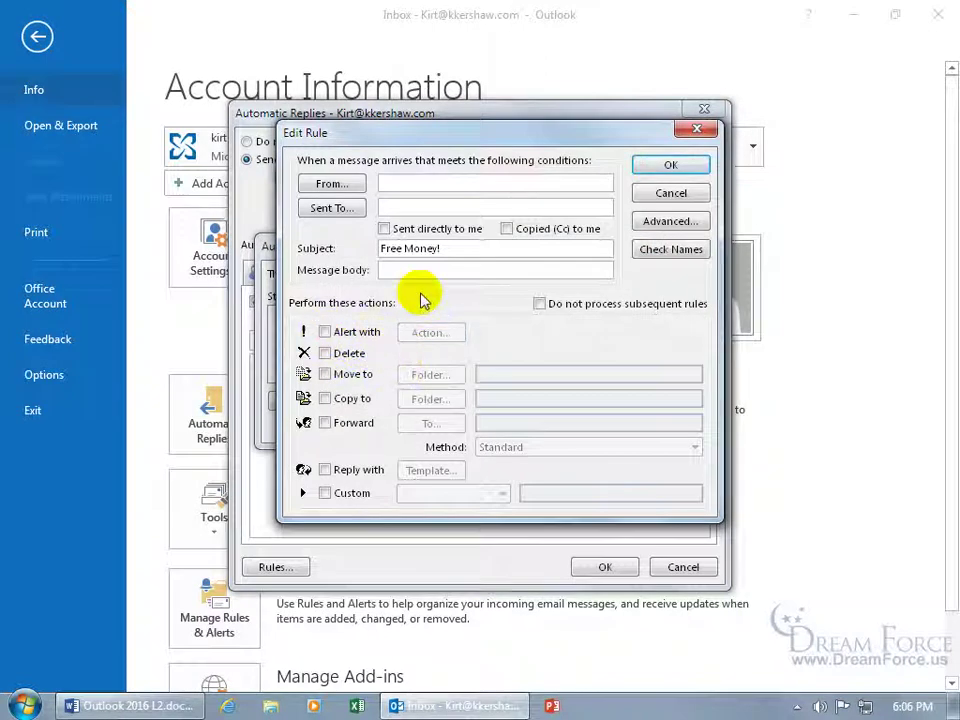
pyautogui.click(325, 353)
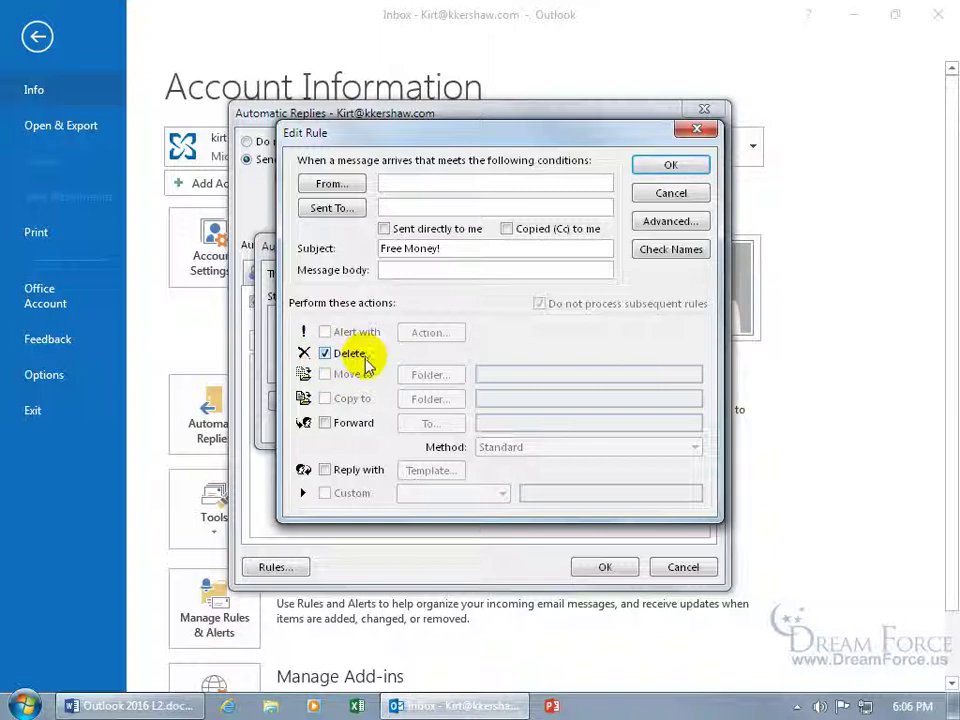
pyautogui.click(326, 354)
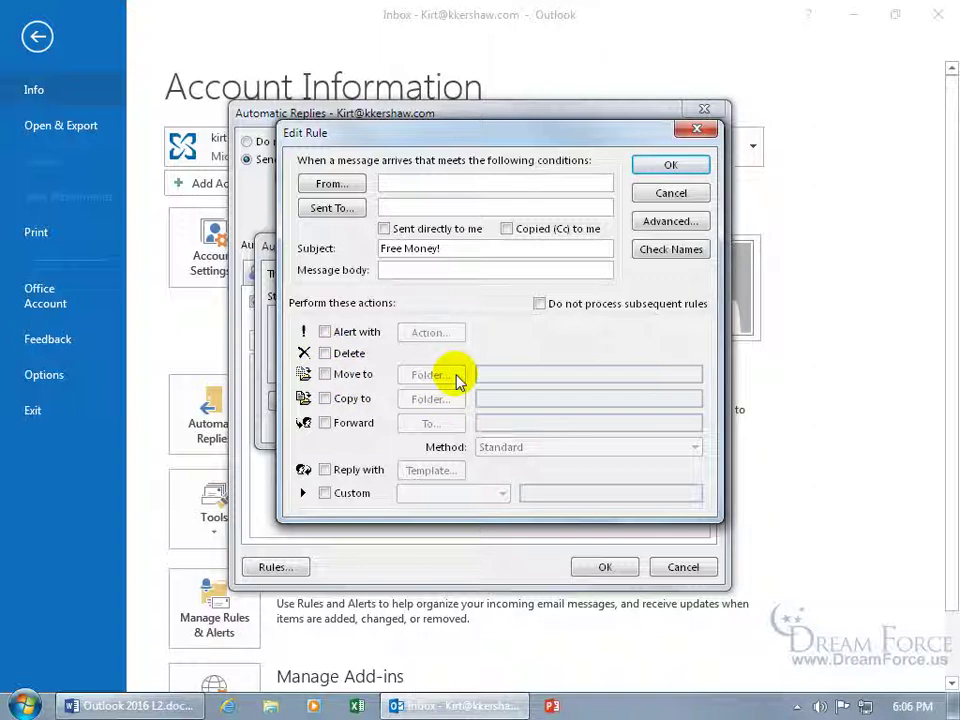
pyautogui.click(325, 423)
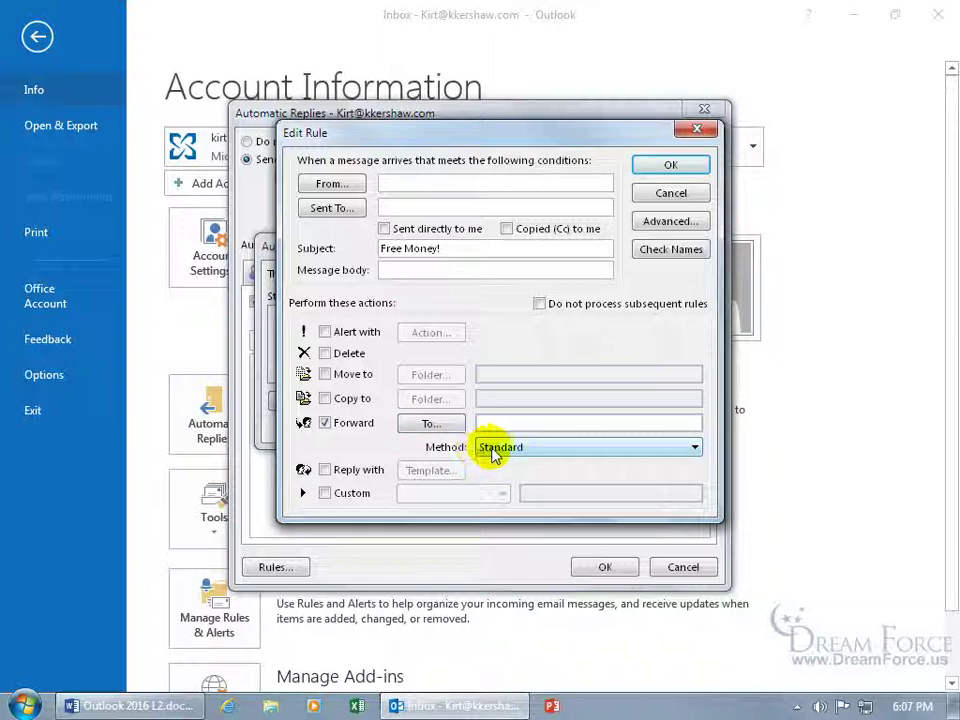
pyautogui.click(530, 452)
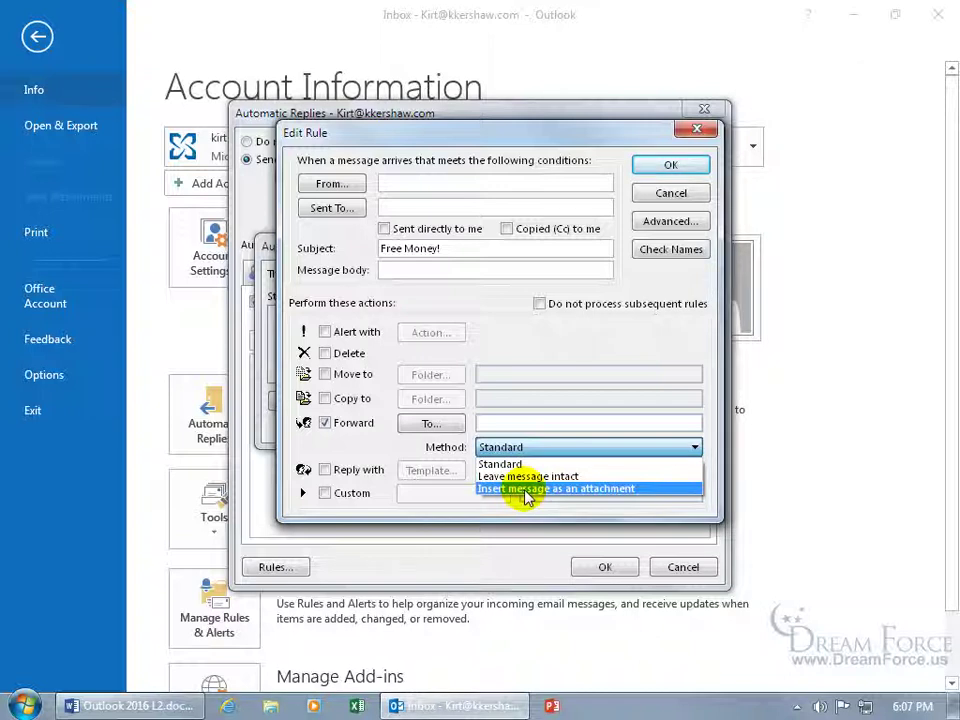
pyautogui.click(323, 423)
pyautogui.click(326, 425)
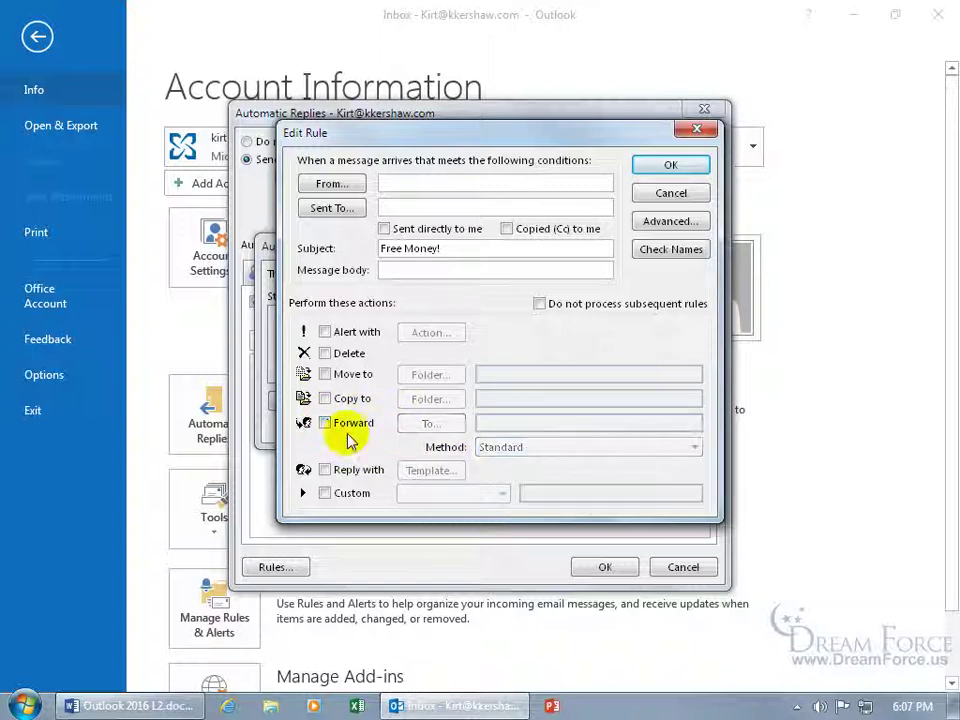
pyautogui.click(323, 469)
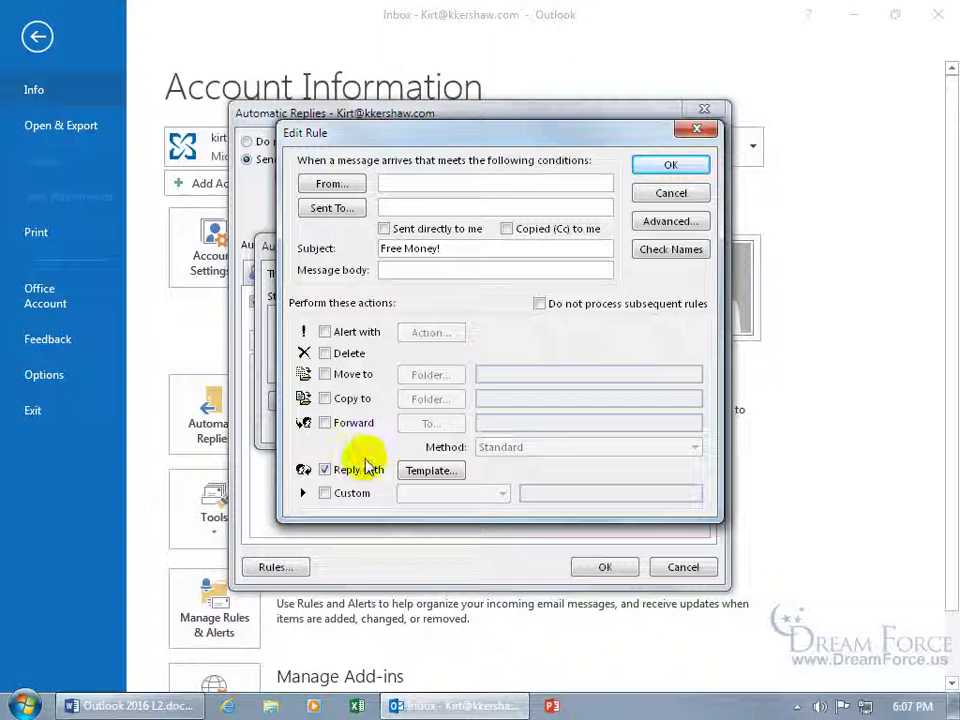
pyautogui.click(324, 469)
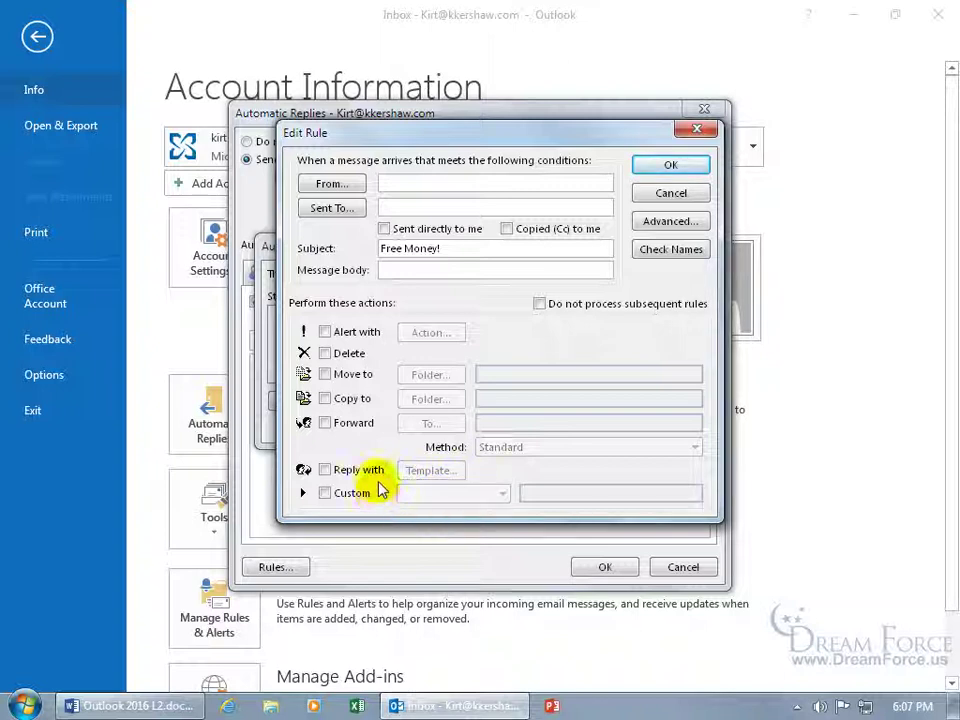
# Step: Look over the advanced conditions, then cancel the Free Money! rule and the rules list
pyautogui.click(657, 224)
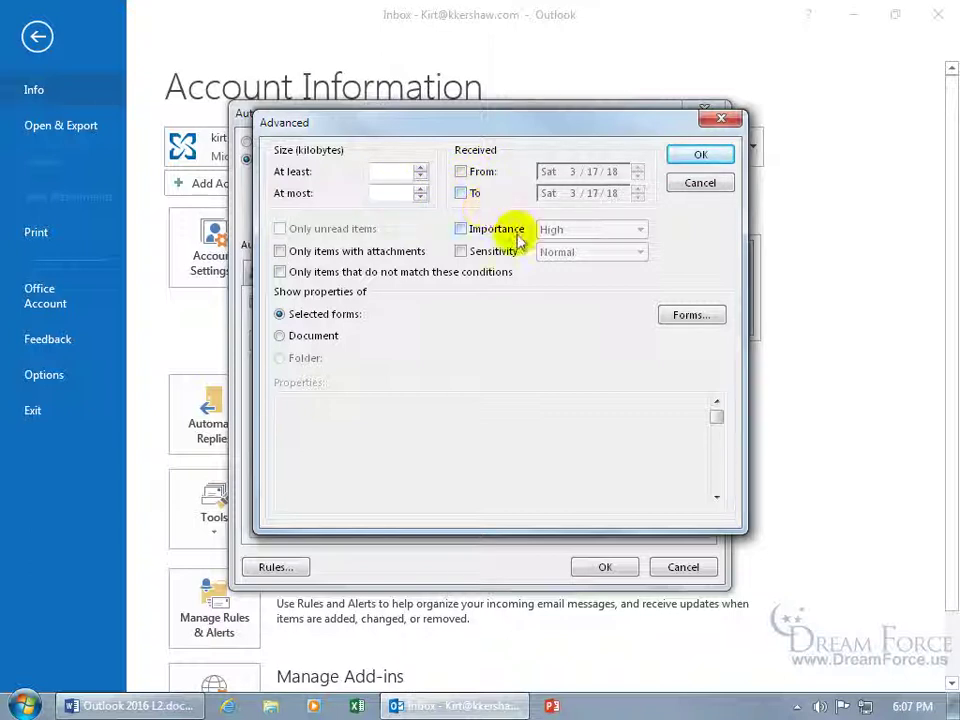
pyautogui.click(692, 185)
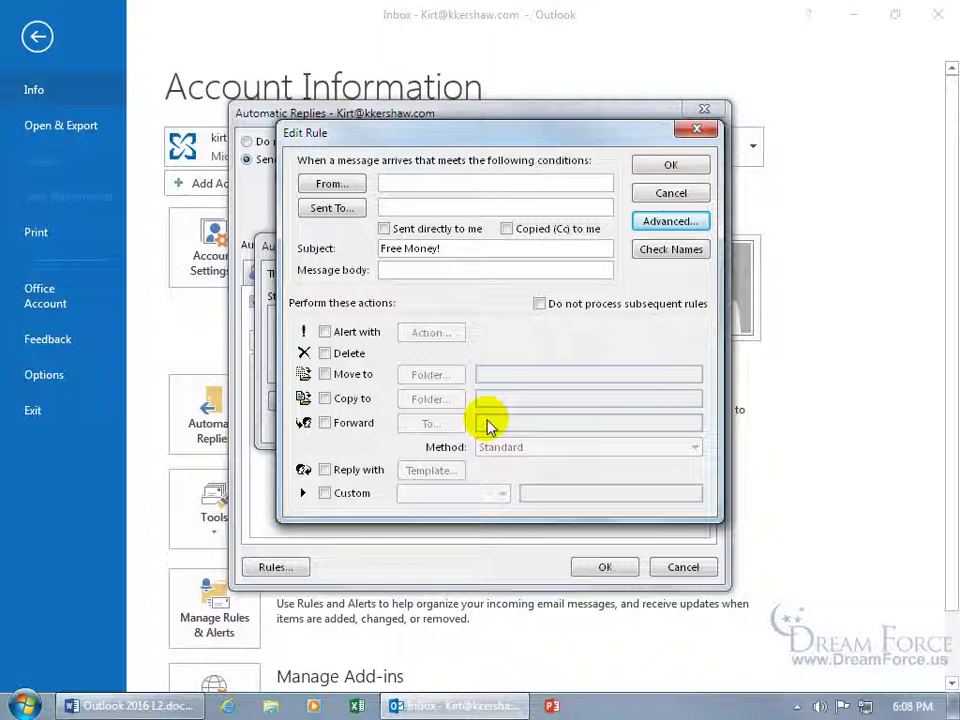
pyautogui.click(670, 195)
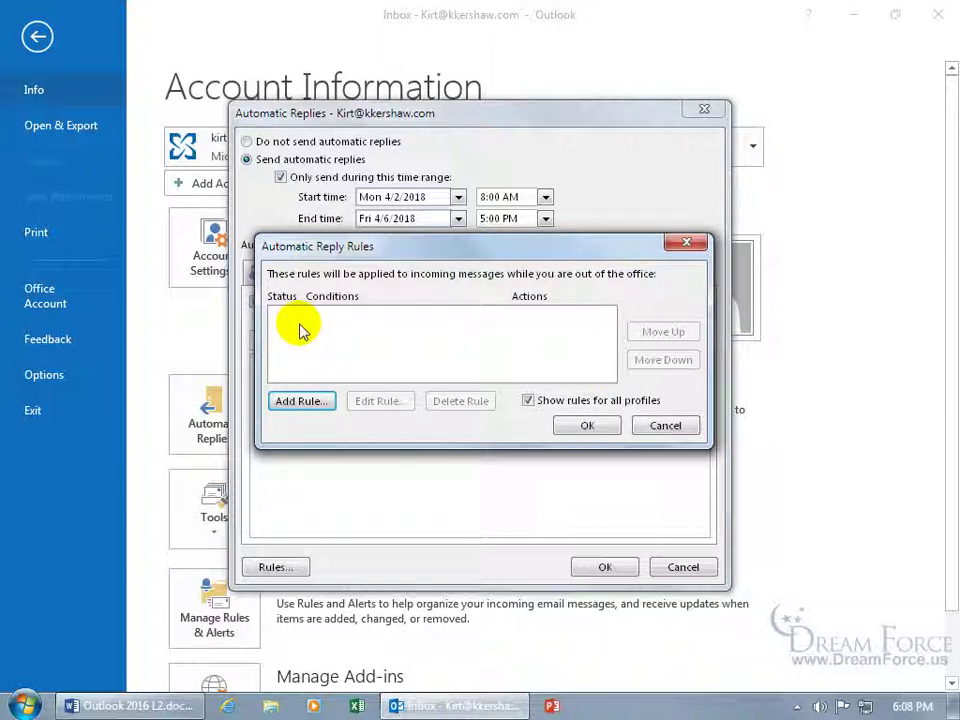
pyautogui.click(650, 424)
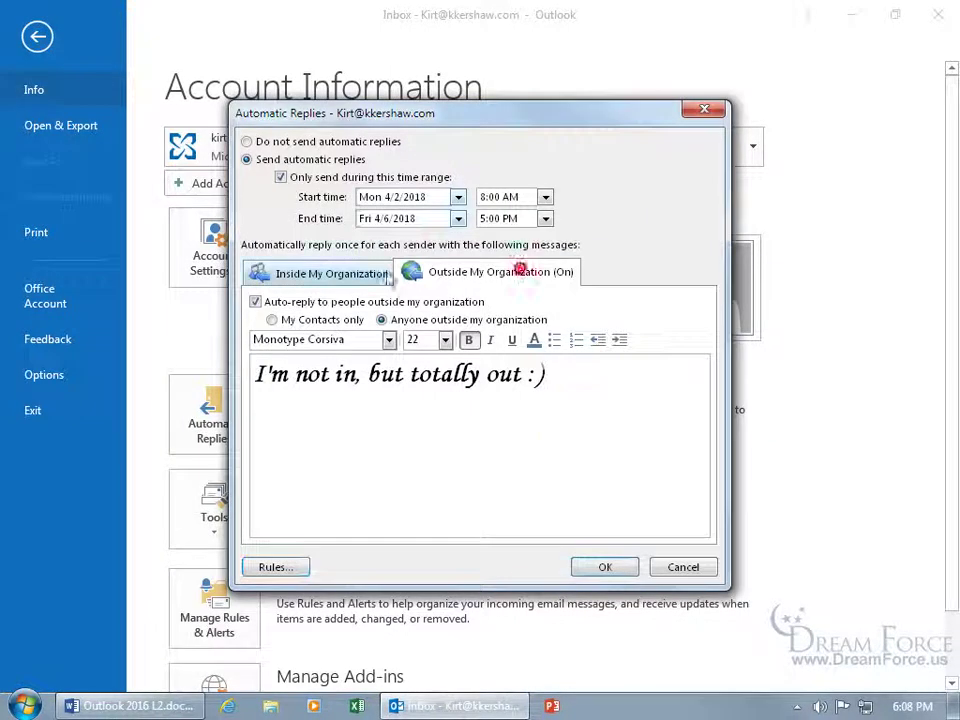
# Step: Remove the April 2–6, 2018 time-range limit and save the automatic reply settings
pyautogui.click(330, 272)
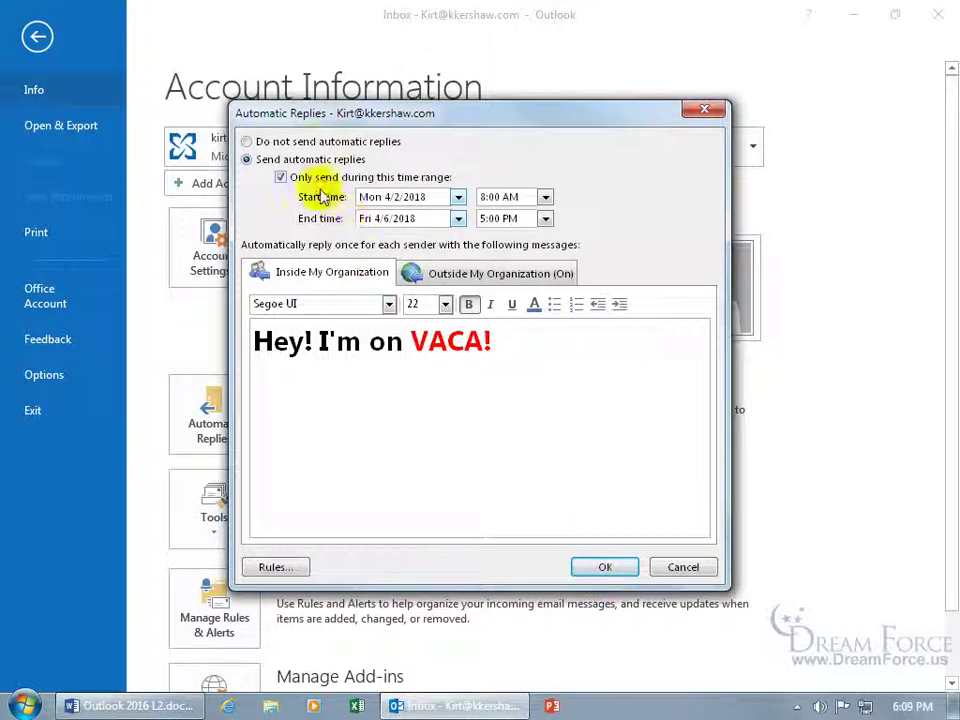
pyautogui.click(280, 177)
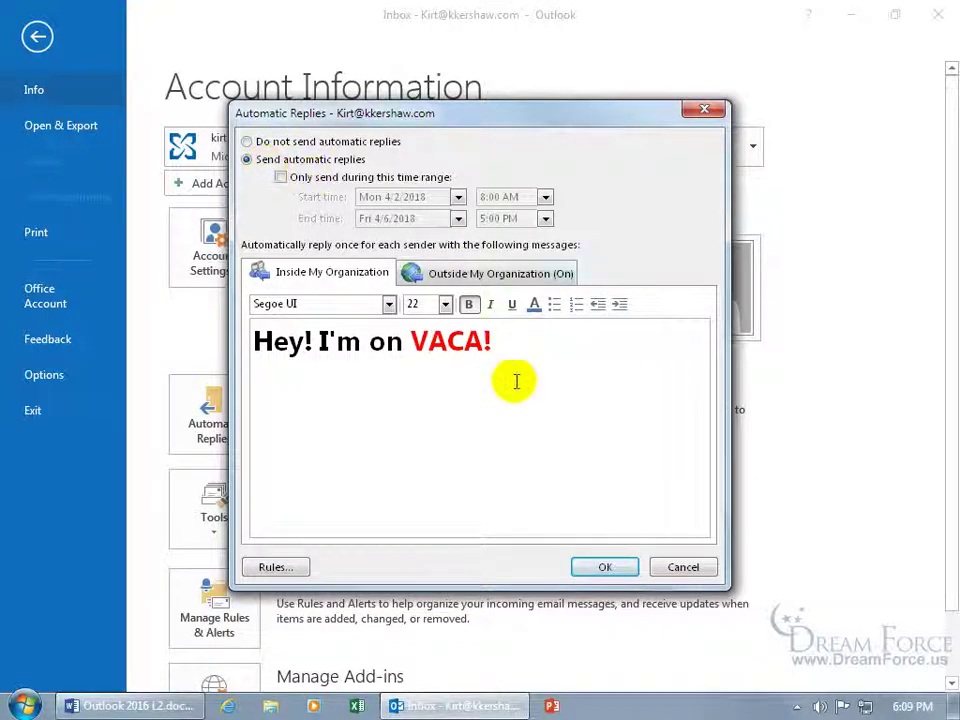
pyautogui.click(600, 566)
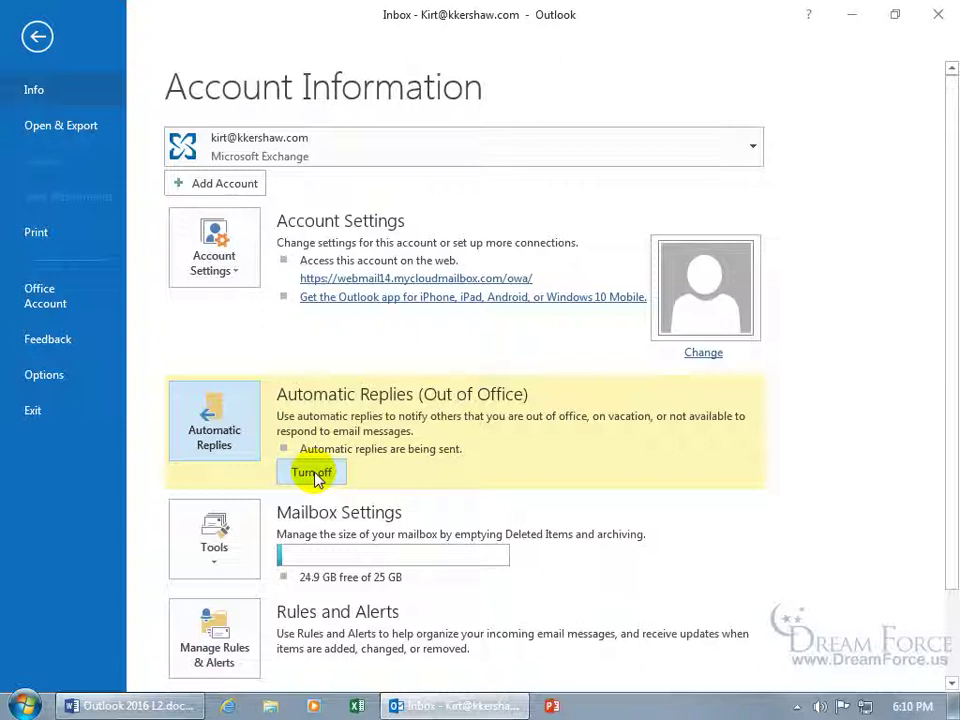
# Step: Return to the Inbox, review Automatic Replies unchanged from the status bar, and open People contacts
pyautogui.click(33, 34)
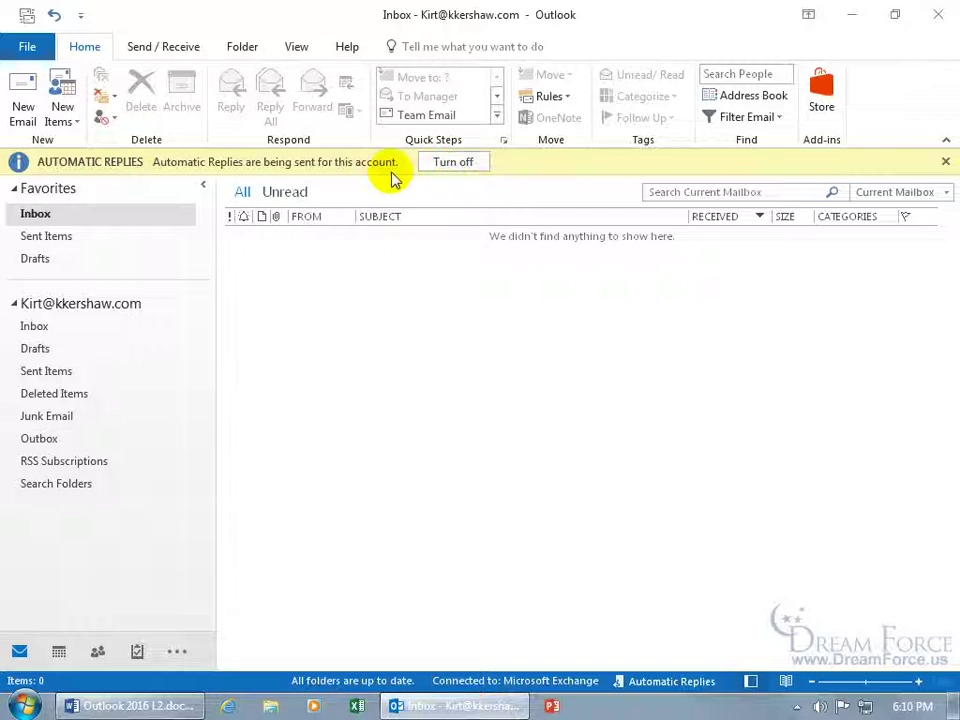
pyautogui.click(683, 686)
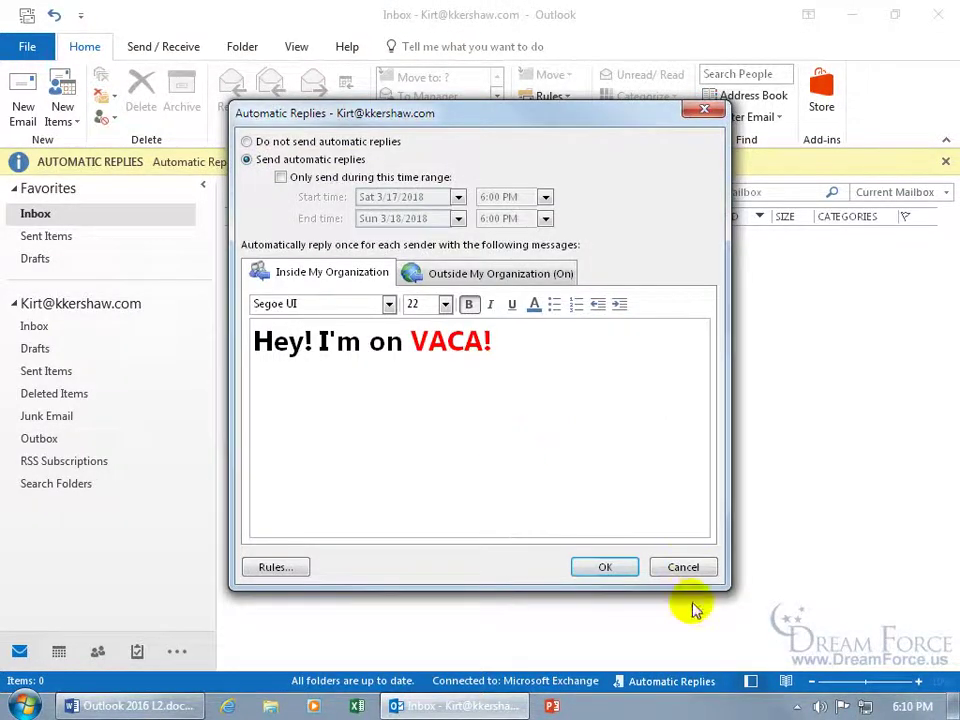
pyautogui.click(688, 569)
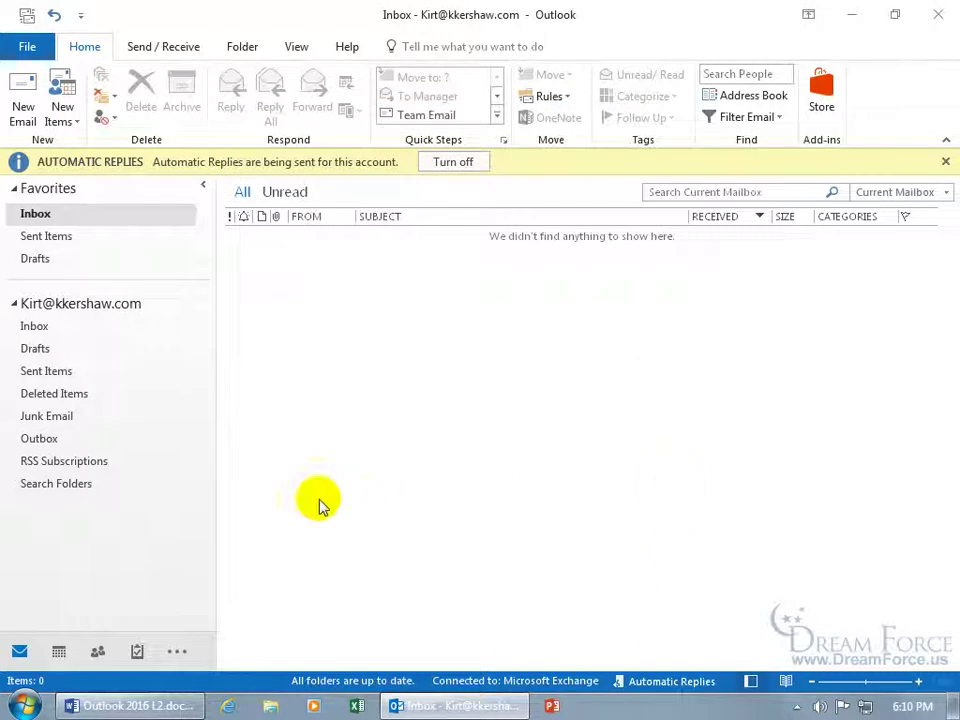
pyautogui.click(97, 650)
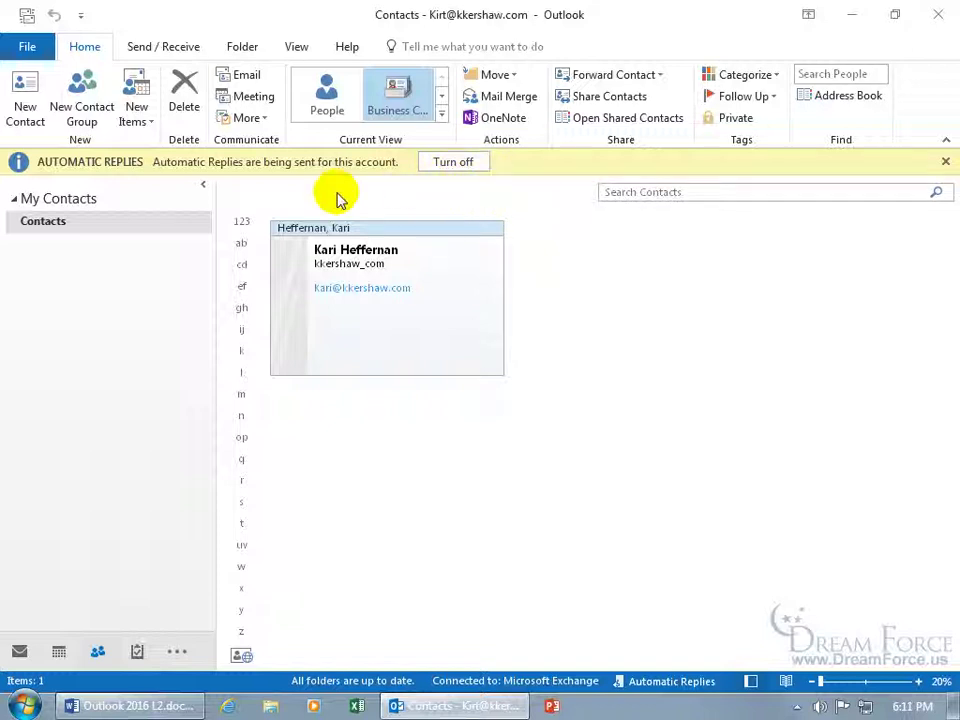
# Step: Turn automatic replies off from the banner and confirm it in the settings without saving
pyautogui.click(457, 164)
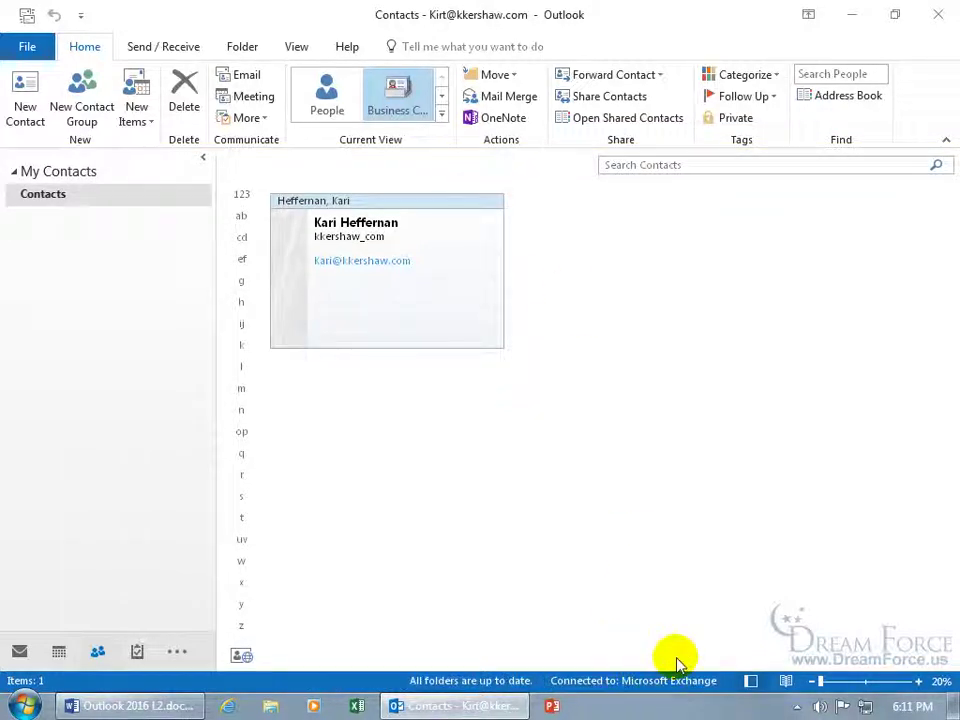
pyautogui.click(28, 46)
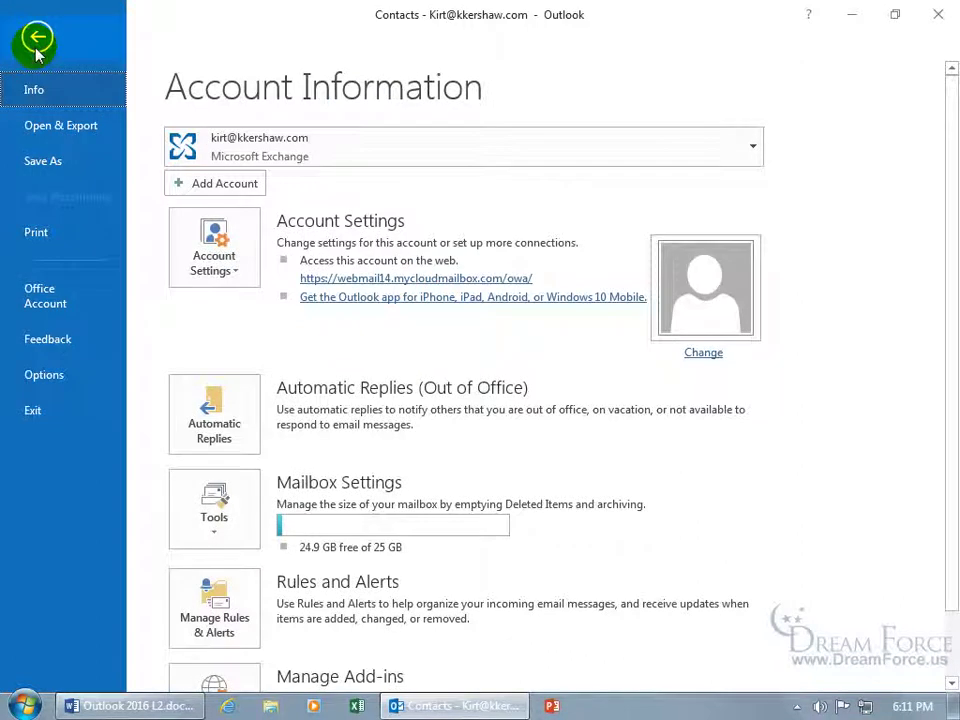
pyautogui.click(224, 414)
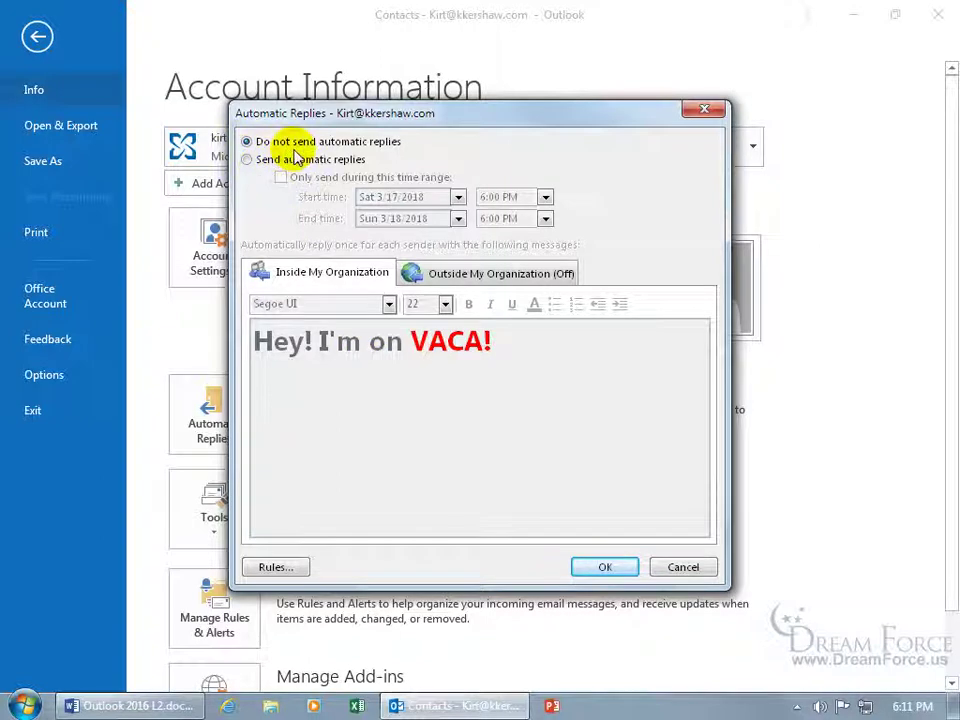
pyautogui.click(247, 160)
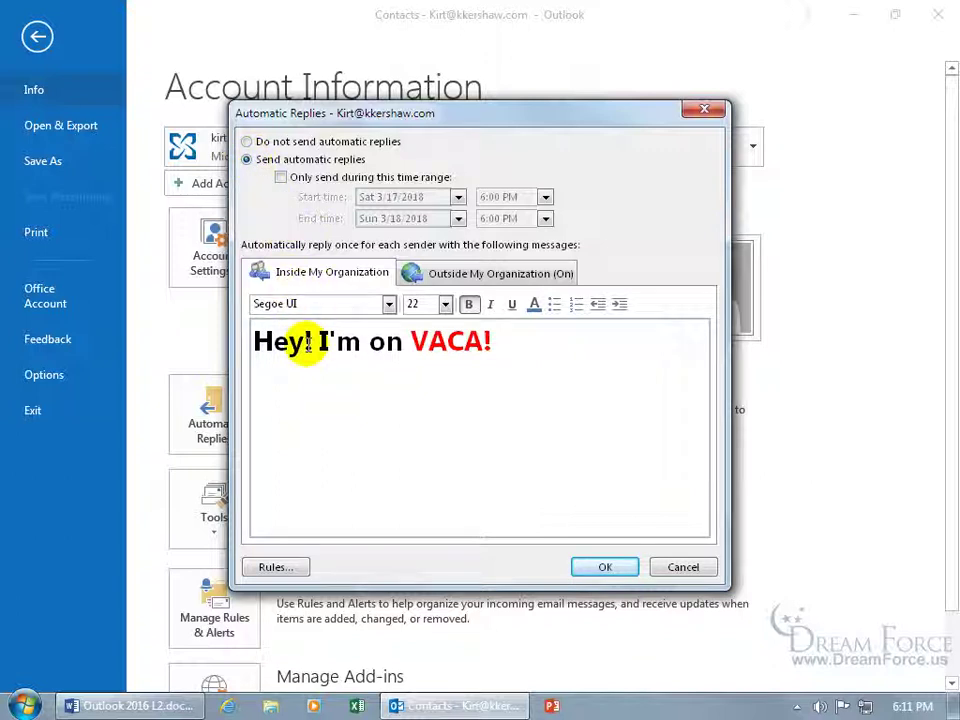
pyautogui.click(686, 569)
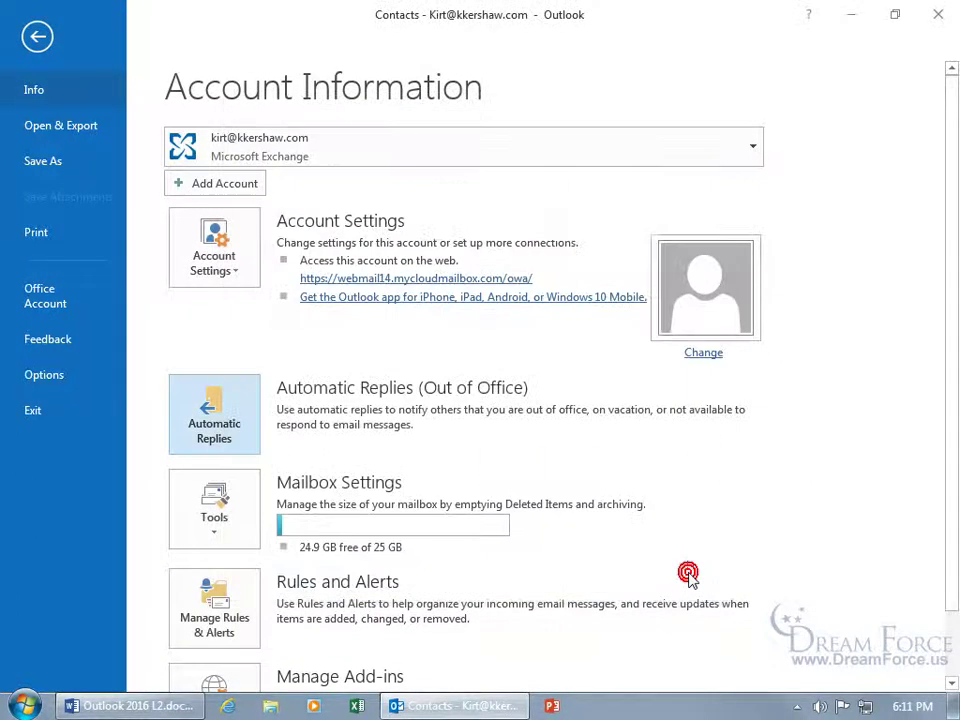
# Step: Return from account information to the empty Mail Inbox
pyautogui.click(40, 38)
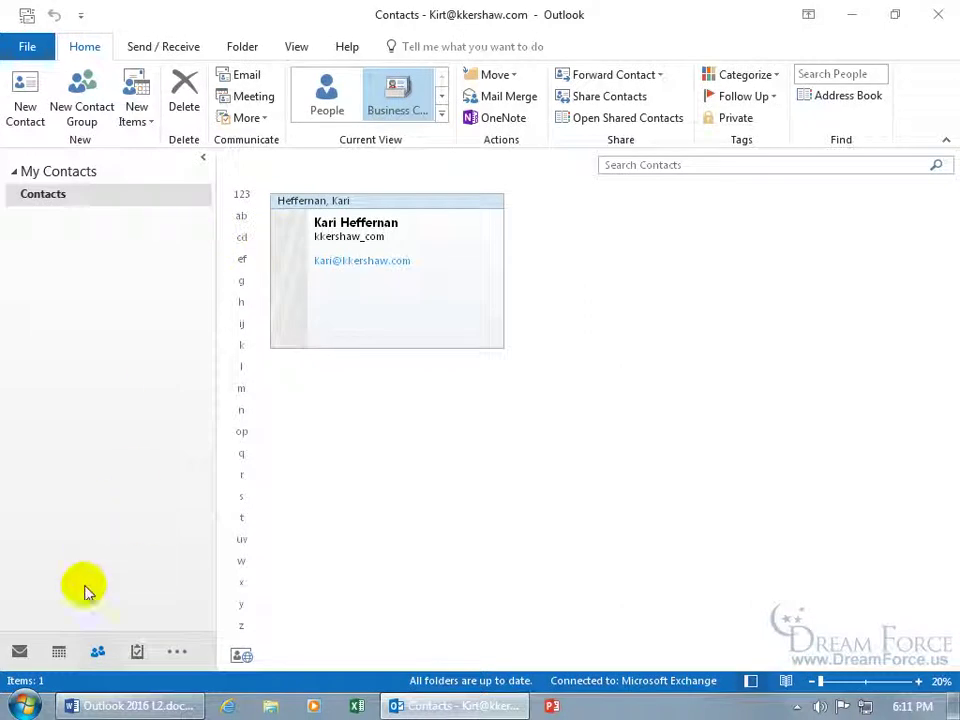
pyautogui.click(19, 651)
pyautogui.click(581, 474)
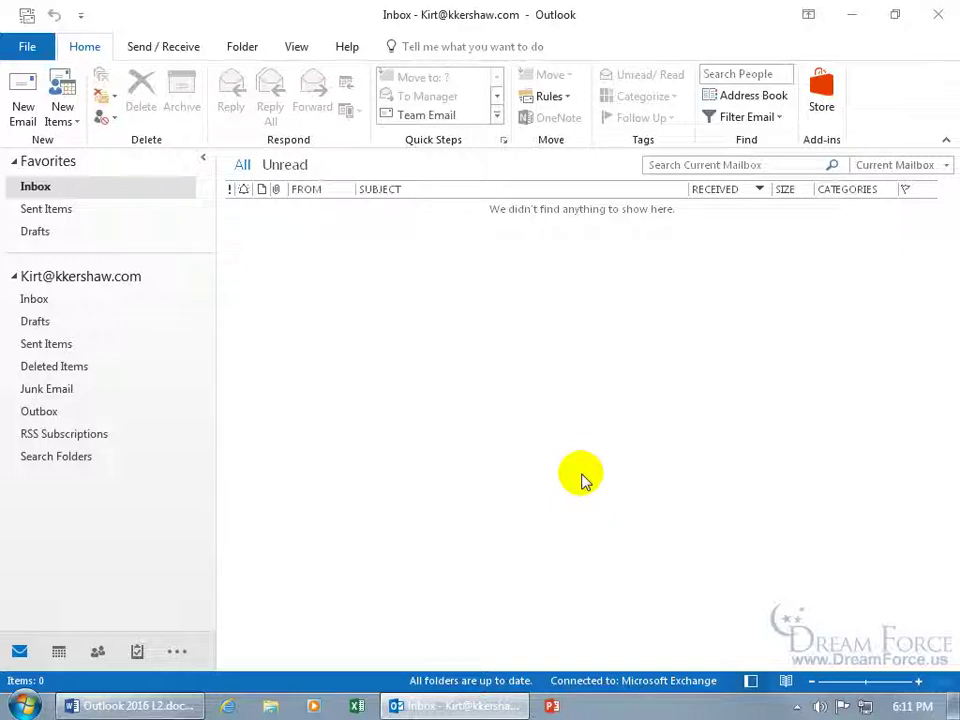
# Step: Start a new email addressed to the colleague, picked from the autocomplete suggestions
pyautogui.hotkey('ctrl', 'n')
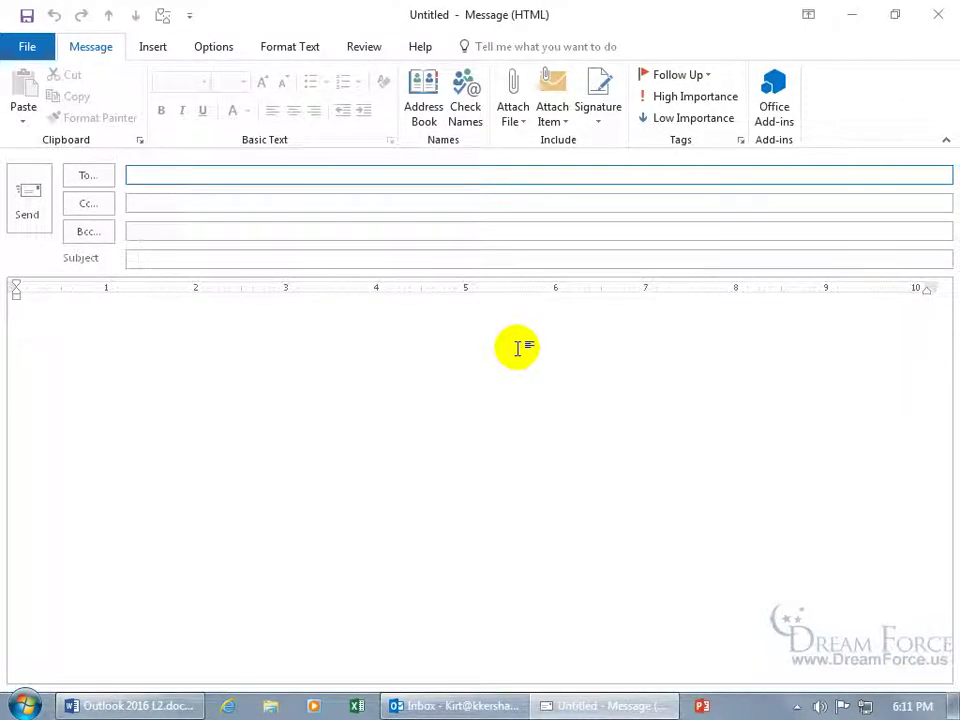
pyautogui.write('k')
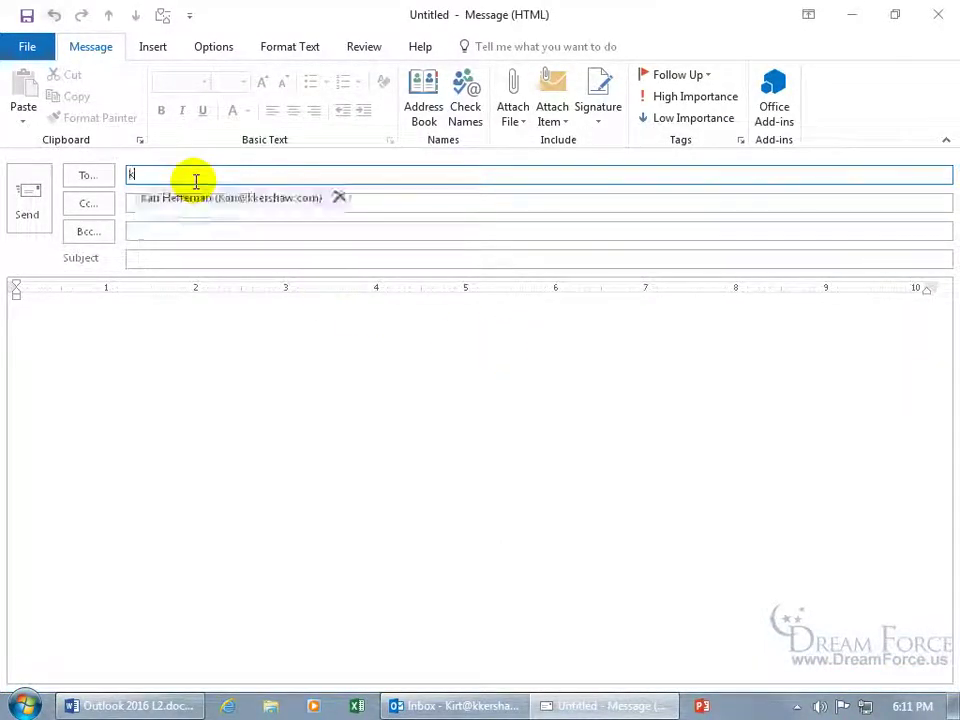
pyautogui.write('ersha')
pyautogui.press('Return')
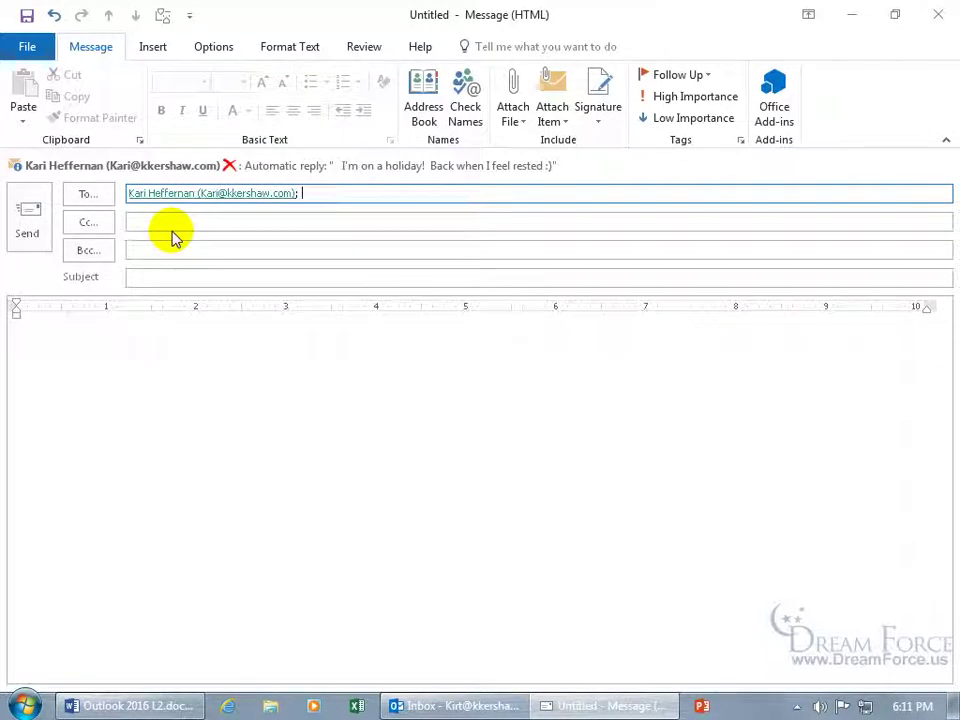
pyautogui.click(160, 224)
pyautogui.click(302, 191)
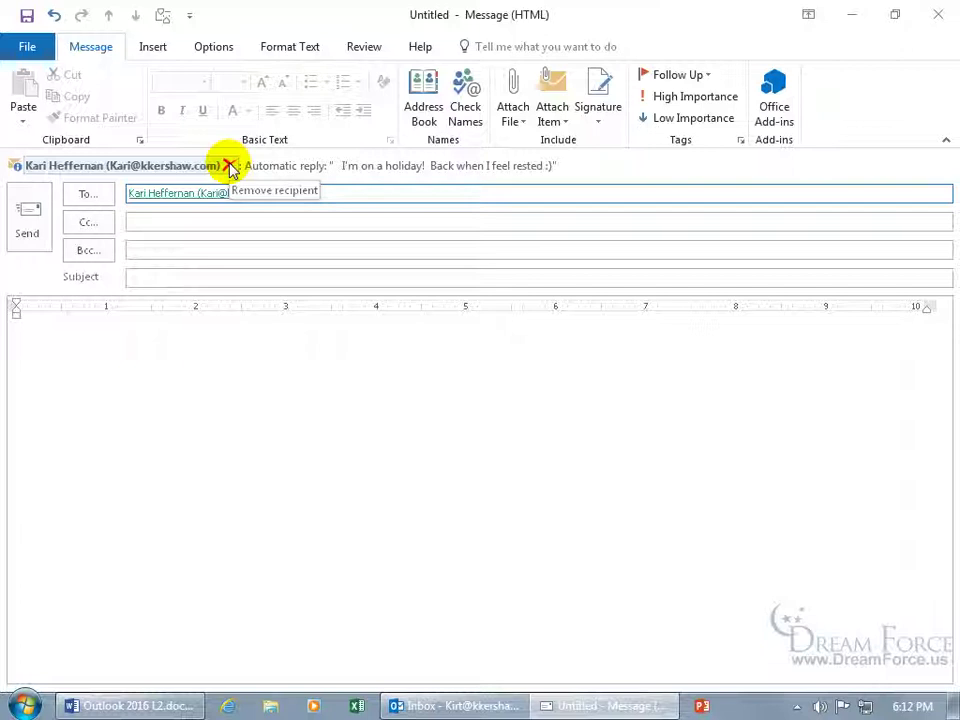
# Step: Send it with subject 'I hope your resting fabulously!' and body 'Really! :)' plus the sender's first name
pyautogui.click(217, 270)
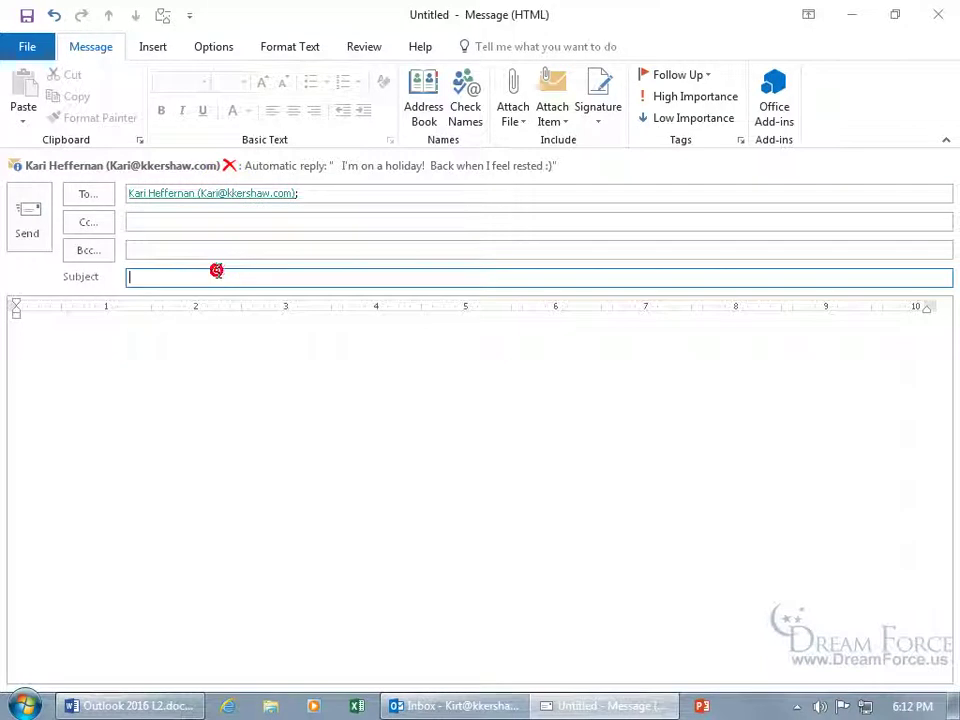
pyautogui.write('I hope your resting fabulously!')
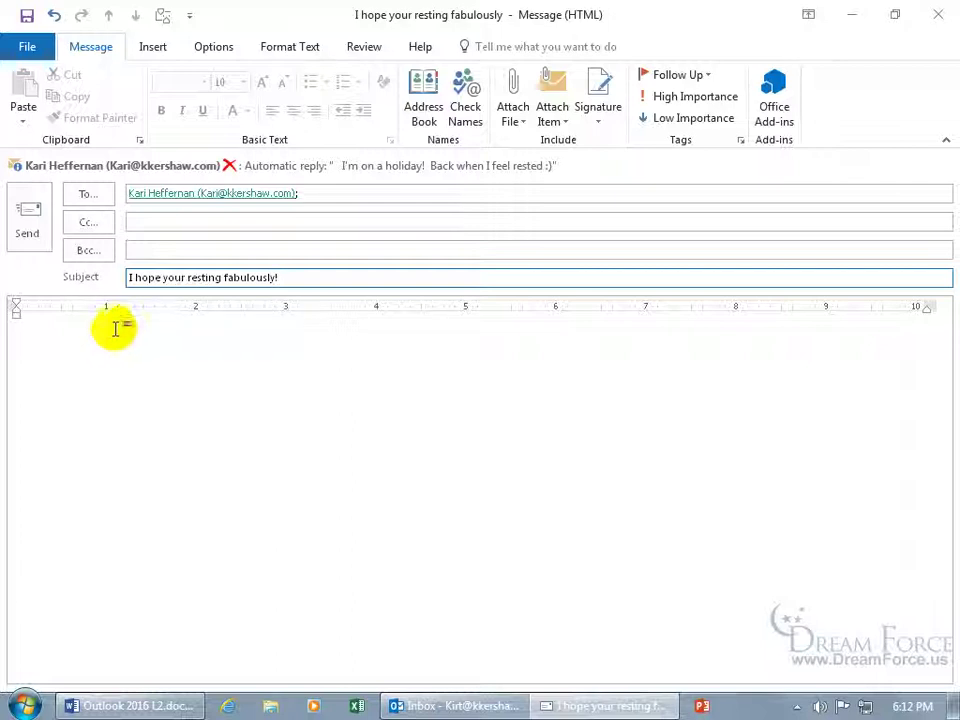
pyautogui.click(116, 326)
pyautogui.write('Really! :)')
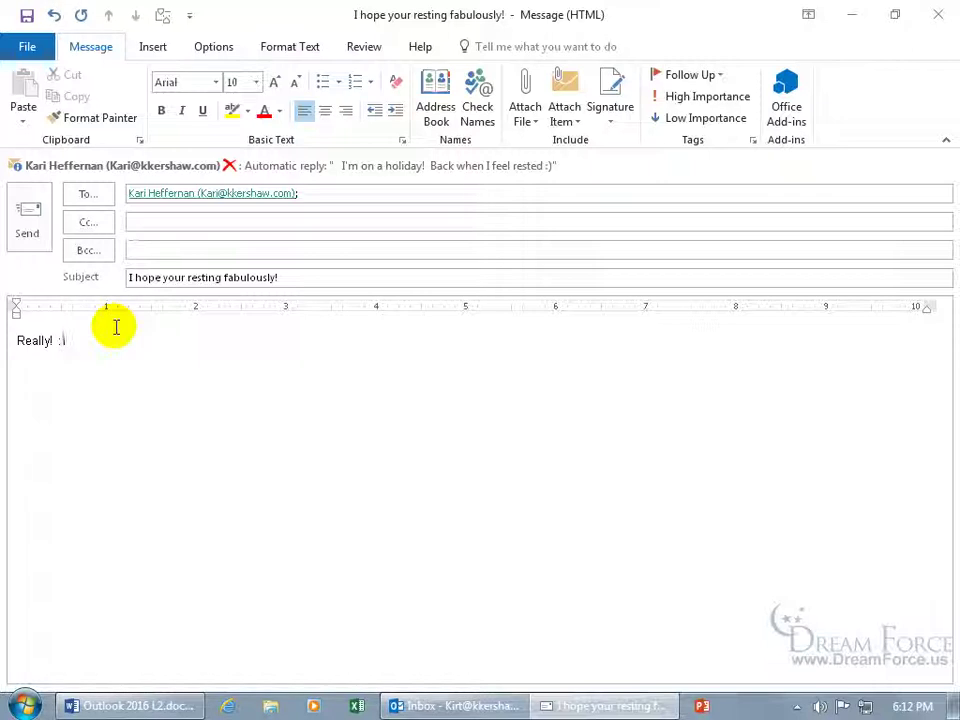
pyautogui.press('Return')
pyautogui.write('Kirt')
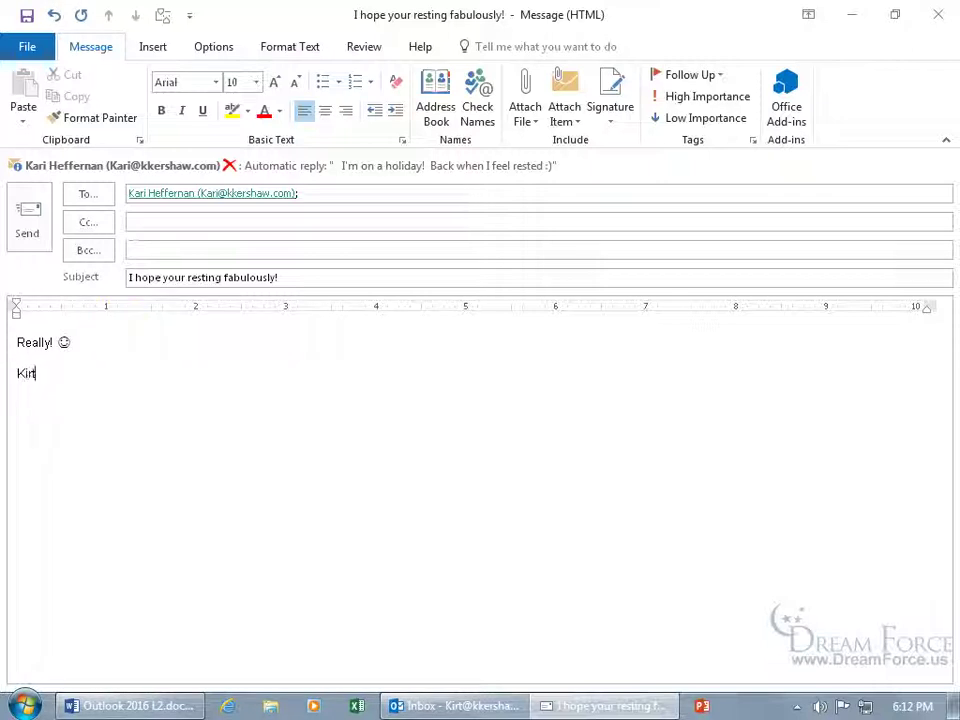
pyautogui.click(34, 226)
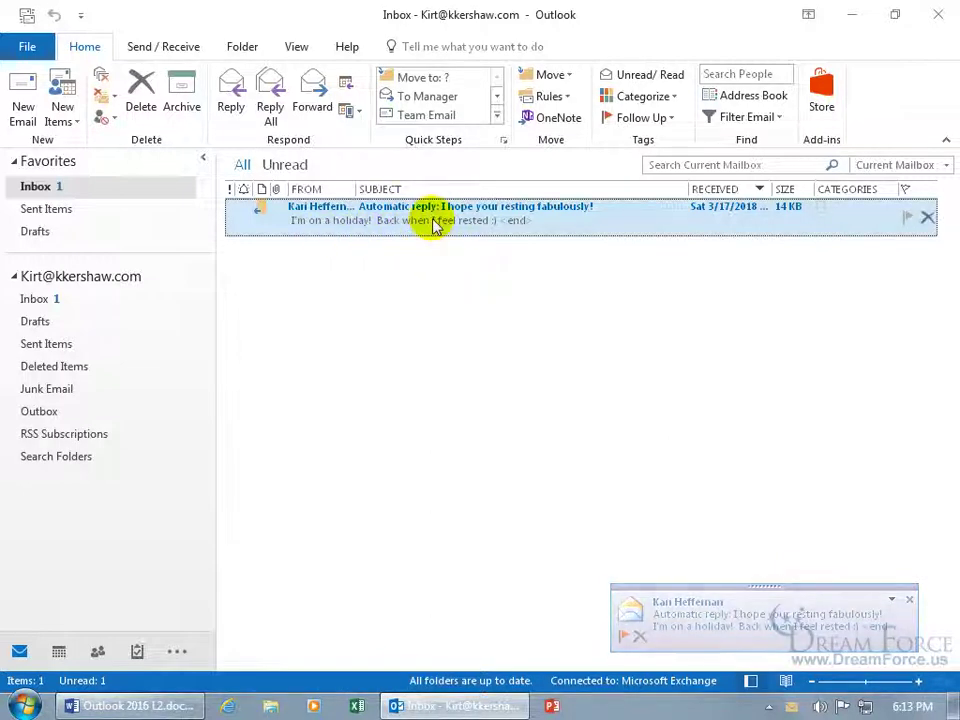
# Step: Open the colleague's 'I'm on a holiday! Back when I feel rested :)' reply, then close it
pyautogui.doubleClick(434, 223)
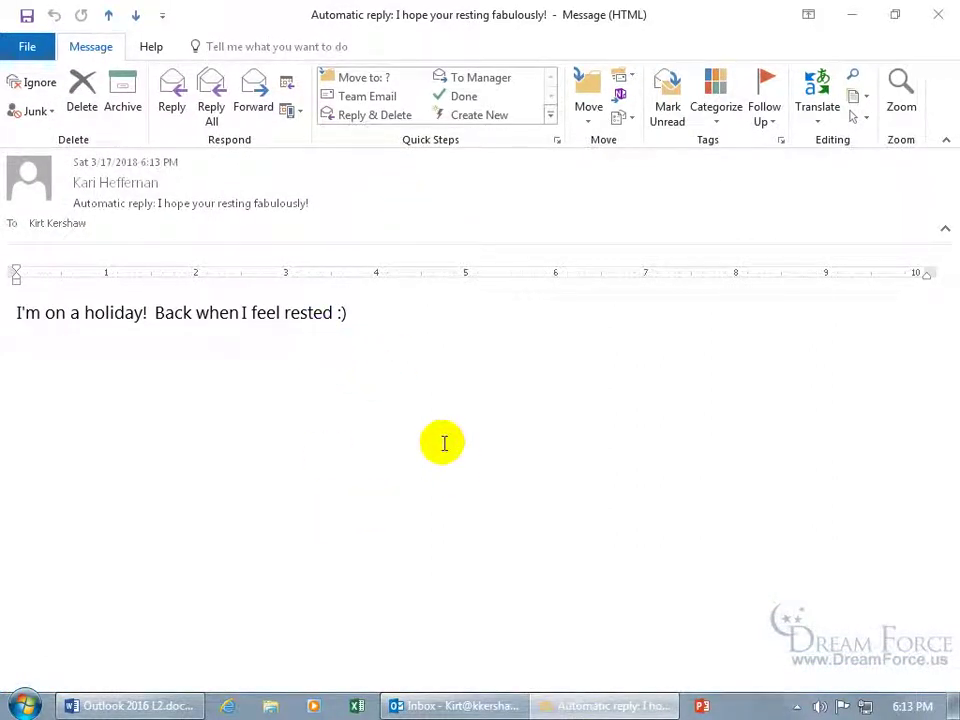
pyautogui.click(935, 14)
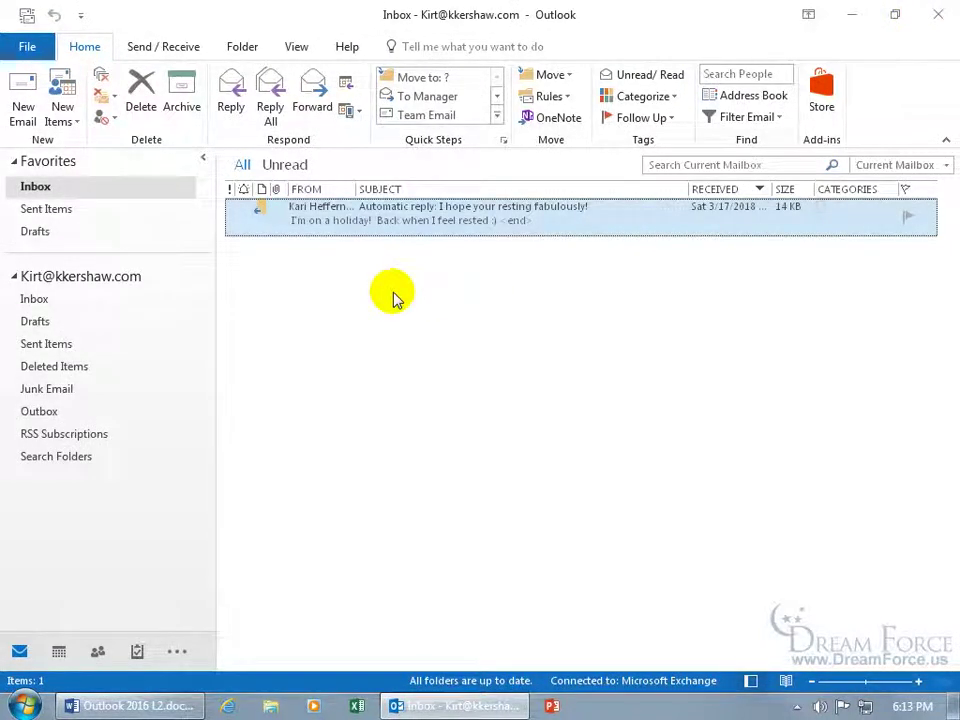